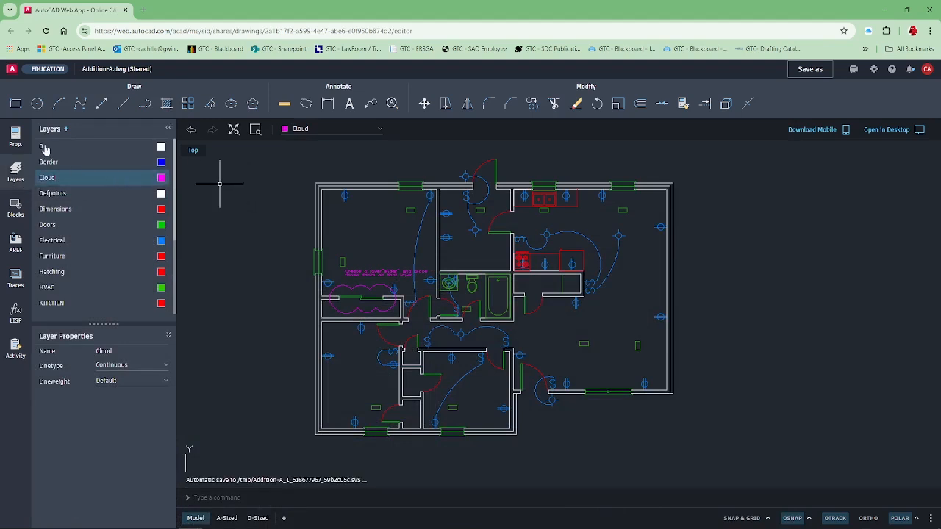
Create a new layer named Trace and set its color to yellow.
{"action": "left_click", "coordinate": [66, 129]}
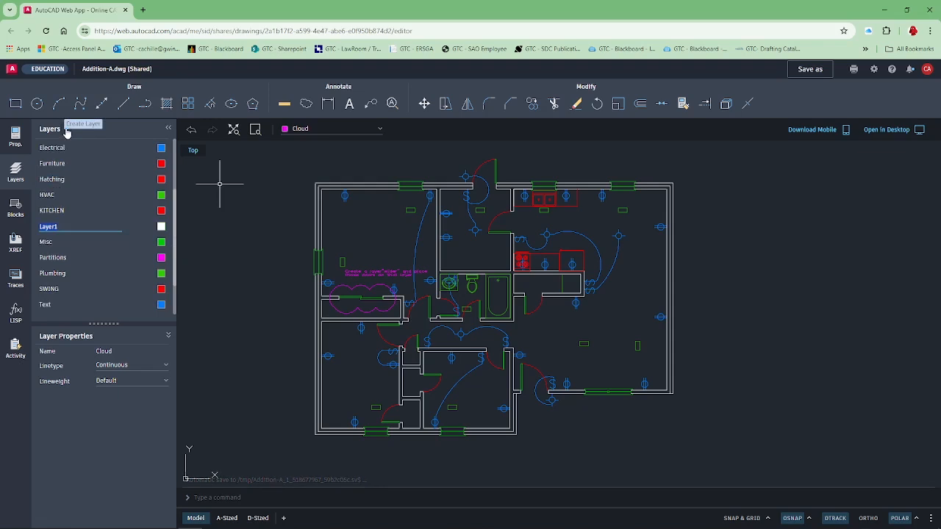
{"action": "type", "text": "Trace"}
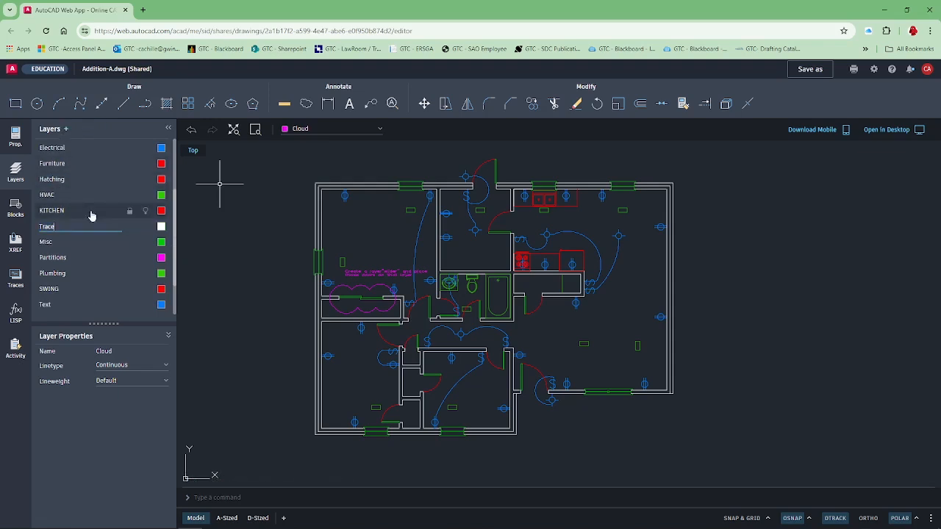
{"action": "left_click", "coordinate": [161, 229]}
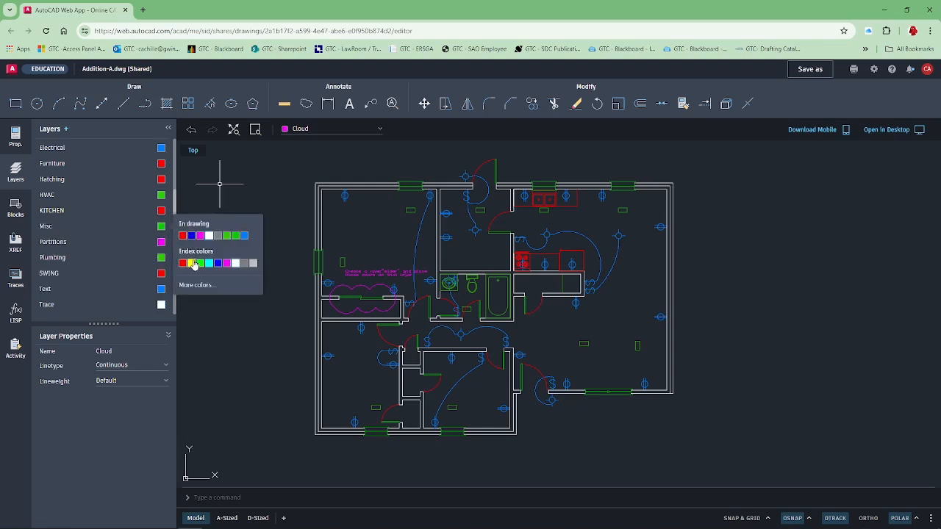
{"action": "left_click", "coordinate": [191, 262]}
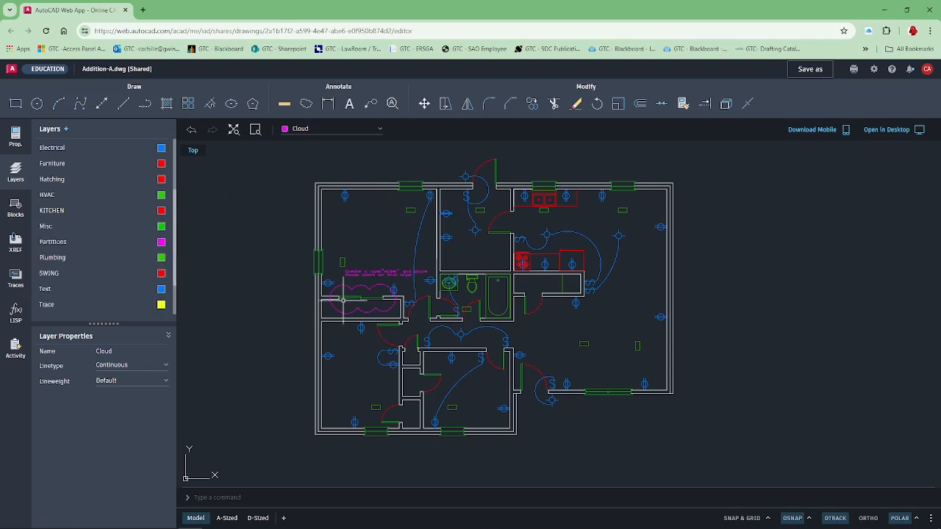
Make the Trace layer the current layer of the drawing.
{"action": "scroll", "coordinate": [655, 219], "scroll_direction": "up", "scroll_amount": 1}
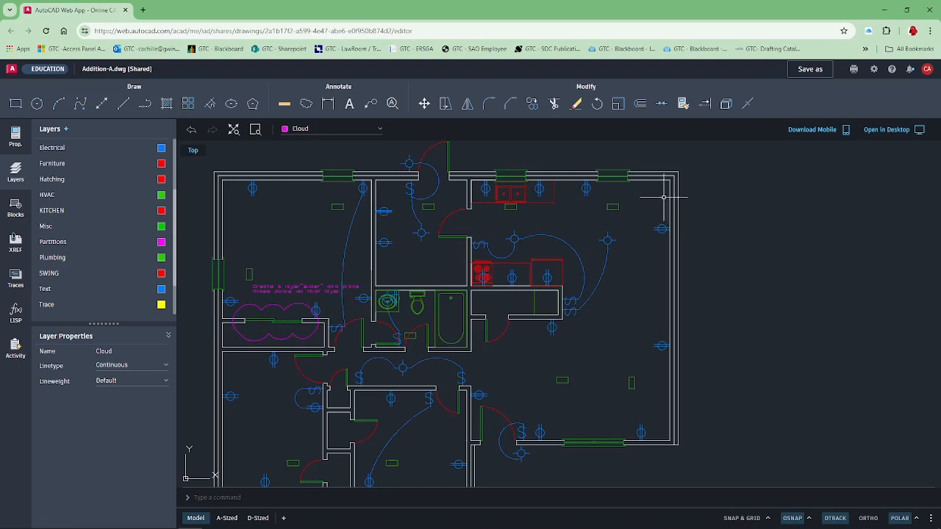
{"action": "scroll", "coordinate": [699, 187], "scroll_direction": "up", "scroll_amount": 1}
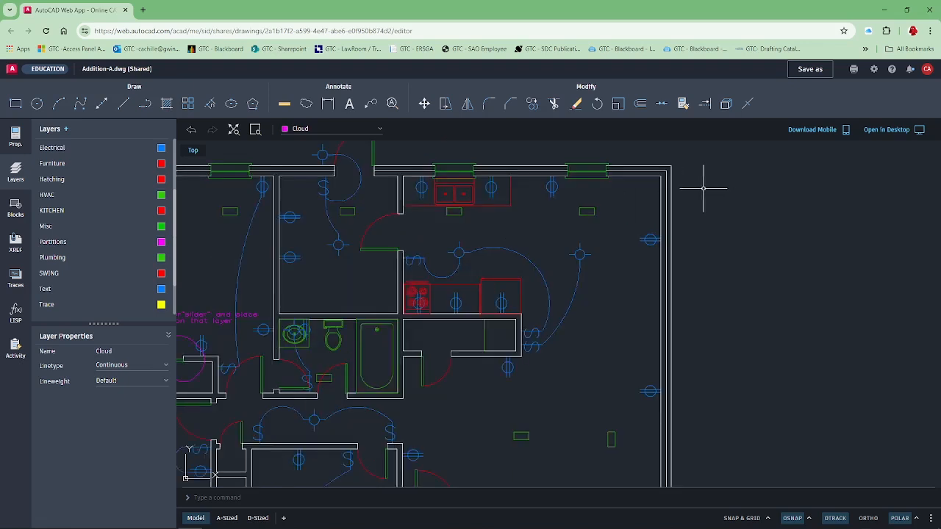
{"action": "scroll", "coordinate": [703, 188], "scroll_direction": "up", "scroll_amount": 1}
{"action": "left_click", "coordinate": [118, 302]}
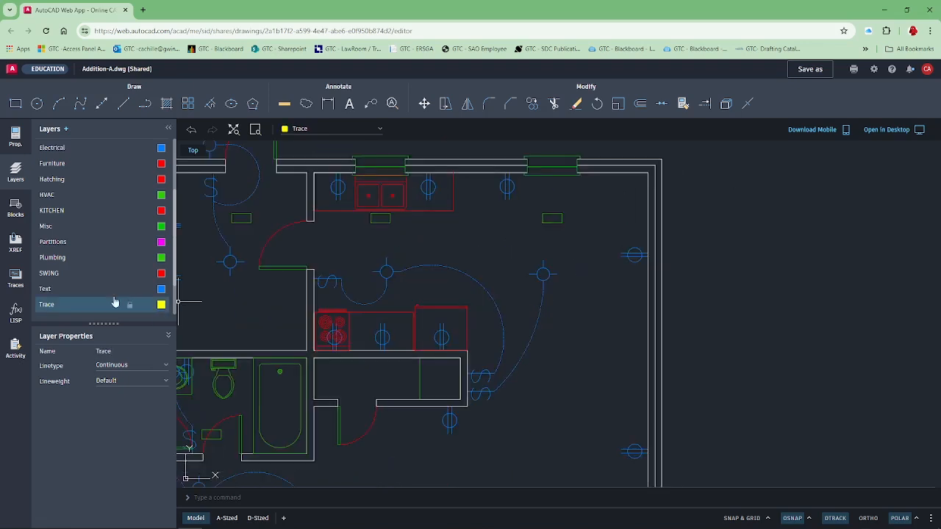
Start a new trace over the floor plan and set Trace as its current layer.
{"action": "left_click", "coordinate": [16, 279]}
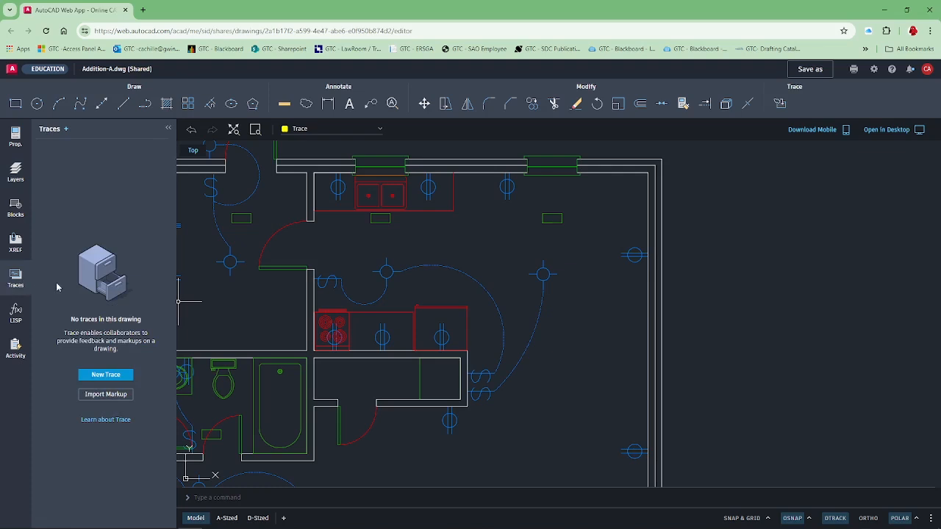
{"action": "left_click", "coordinate": [98, 373]}
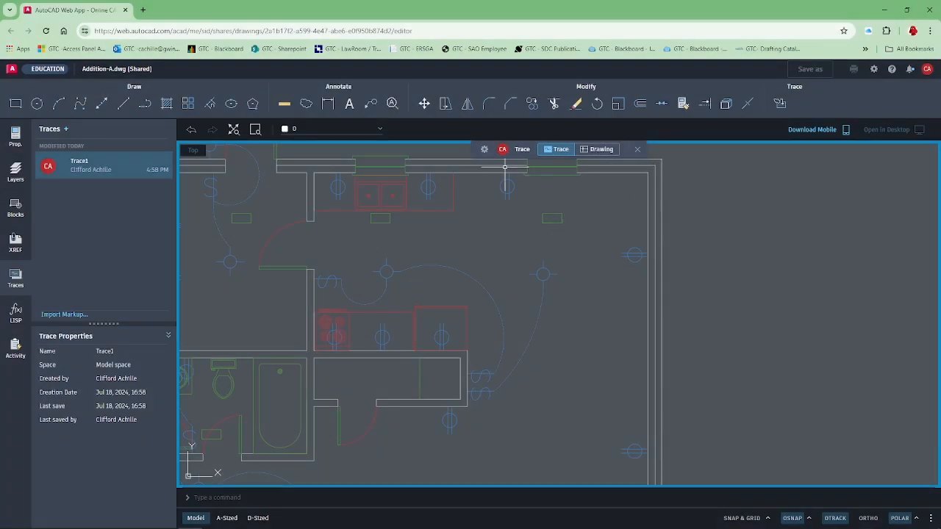
{"action": "left_click", "coordinate": [375, 131]}
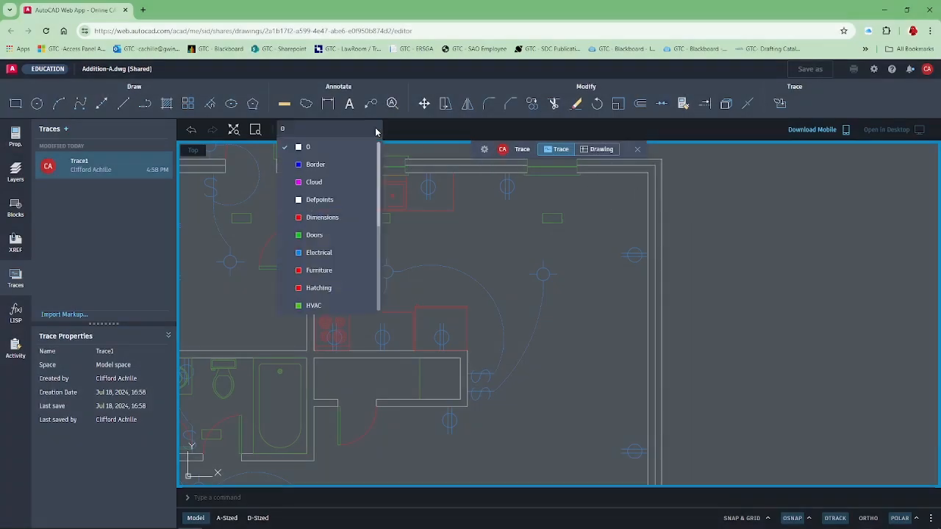
{"action": "left_click_drag", "start_coordinate": [380, 147], "coordinate": [377, 226]}
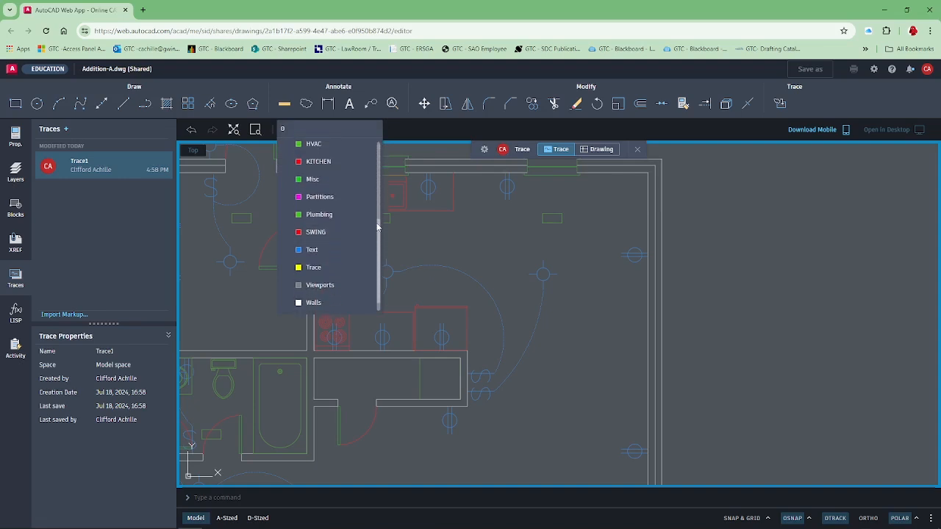
{"action": "left_click", "coordinate": [350, 268]}
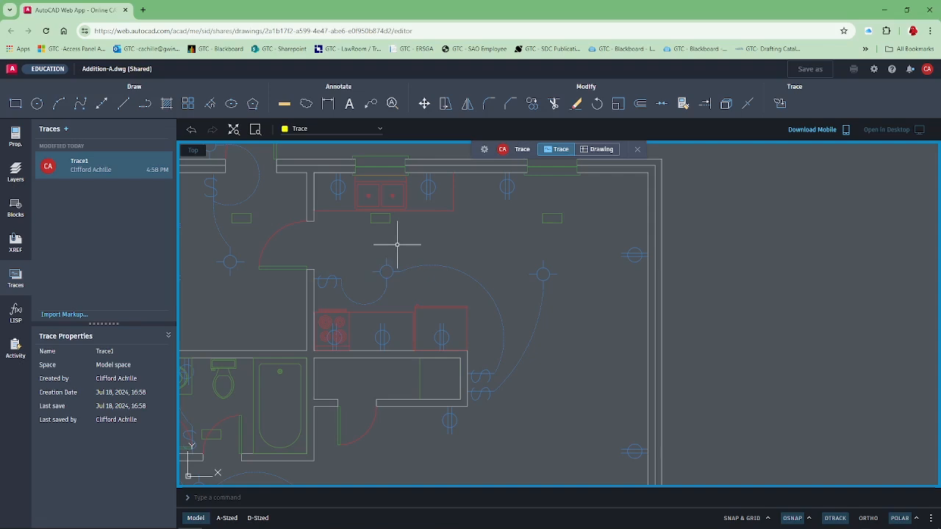
Measure the distance along the short wall stub between the exterior wall and the kitchen door opening.
{"action": "left_click", "coordinate": [283, 103]}
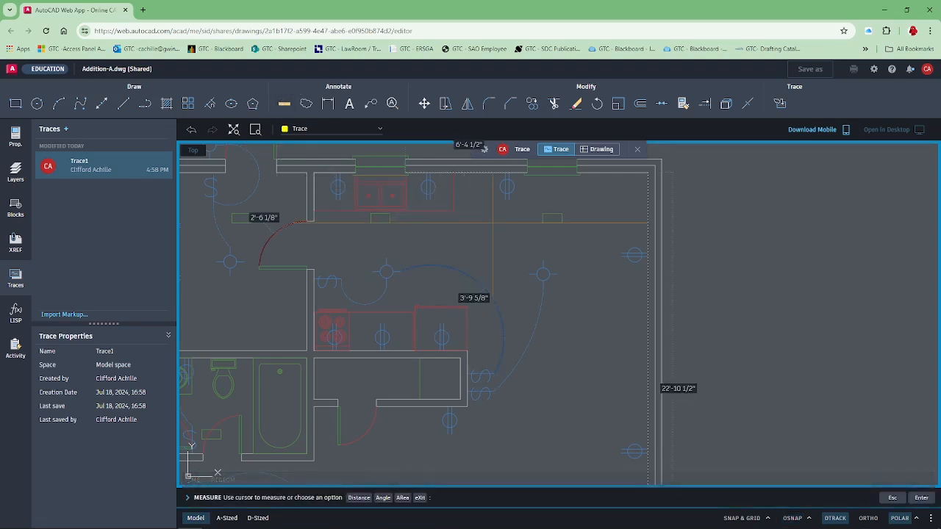
{"action": "left_click", "coordinate": [359, 498]}
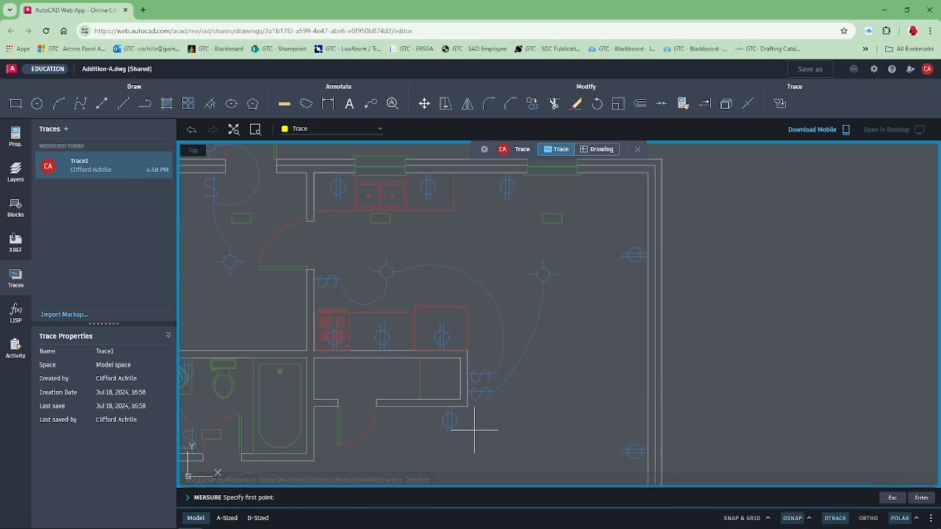
{"action": "left_click", "coordinate": [314, 173]}
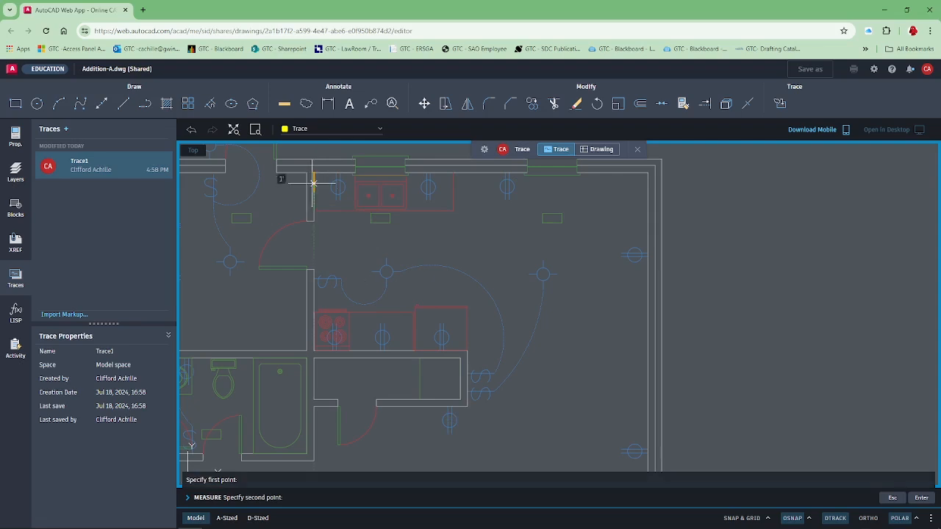
{"action": "left_click", "coordinate": [314, 221]}
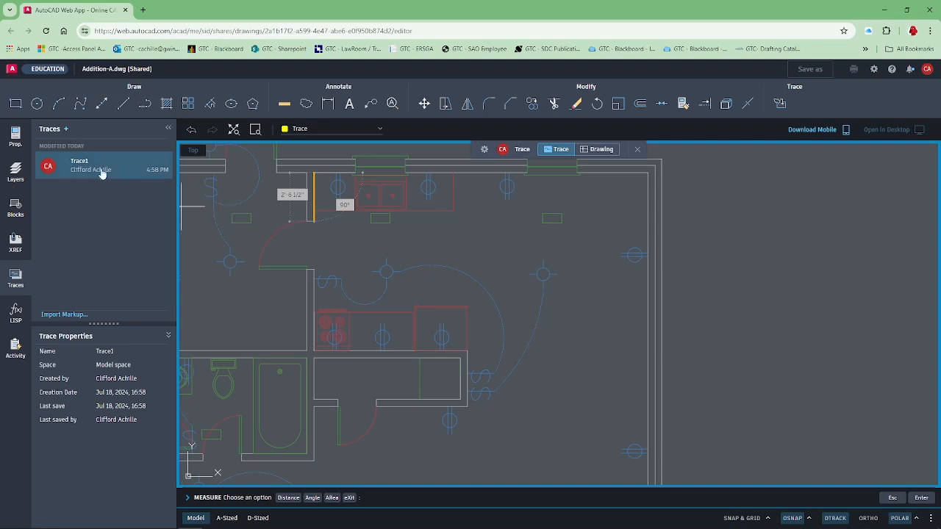
Draw a 4 1/2" by 2'-6 1/2" rectangle for a new wall, starting where the sink counter's end meets the exterior wall.
{"action": "left_click", "coordinate": [19, 107]}
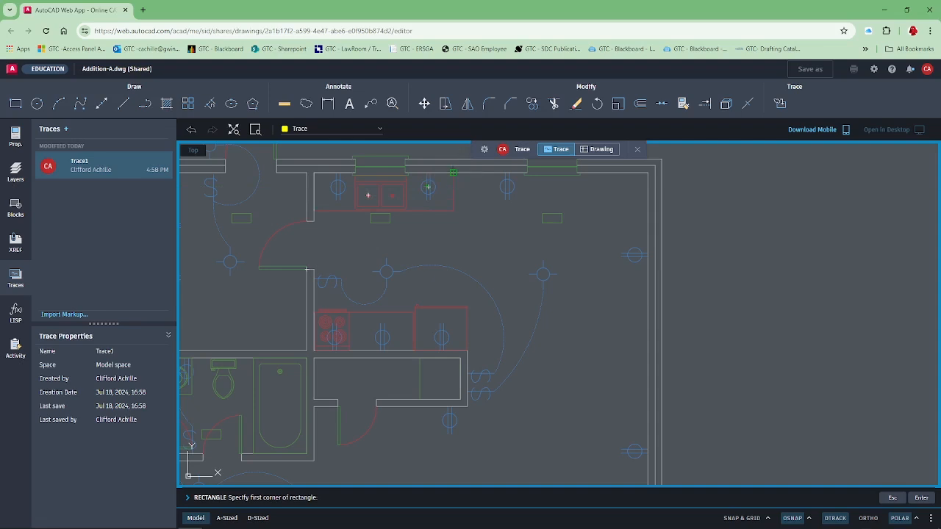
{"action": "left_click", "coordinate": [453, 173]}
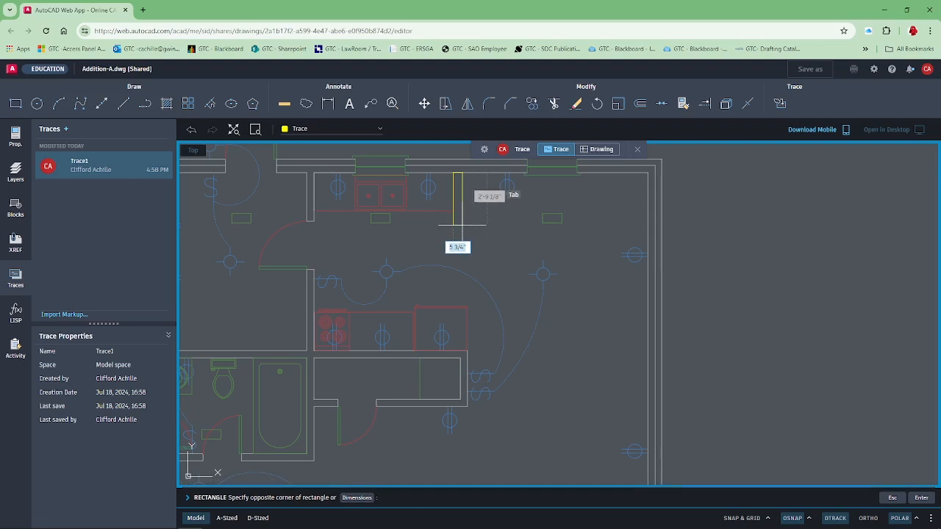
{"action": "type", "text": "4 1/2"}
{"action": "key", "text": "Tab"}
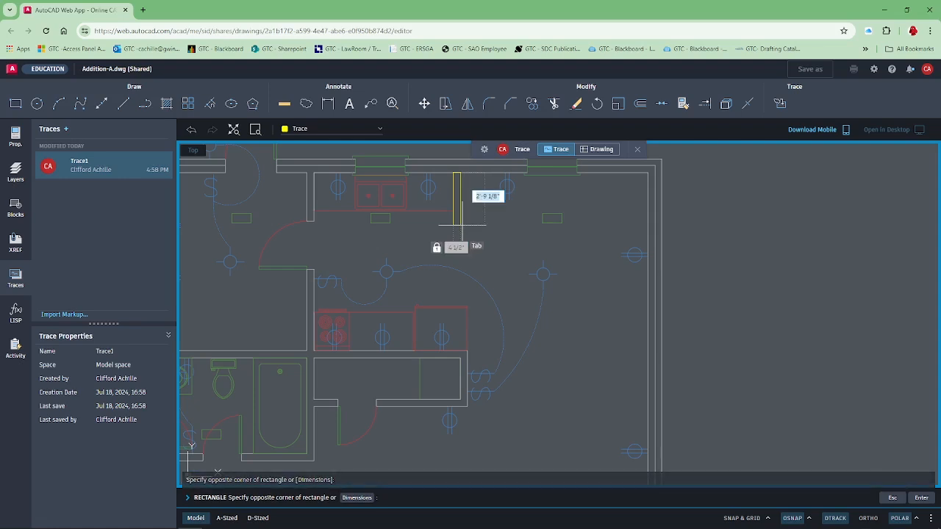
{"action": "type", "text": "2' 6-1/2"}
{"action": "key", "text": "Return"}
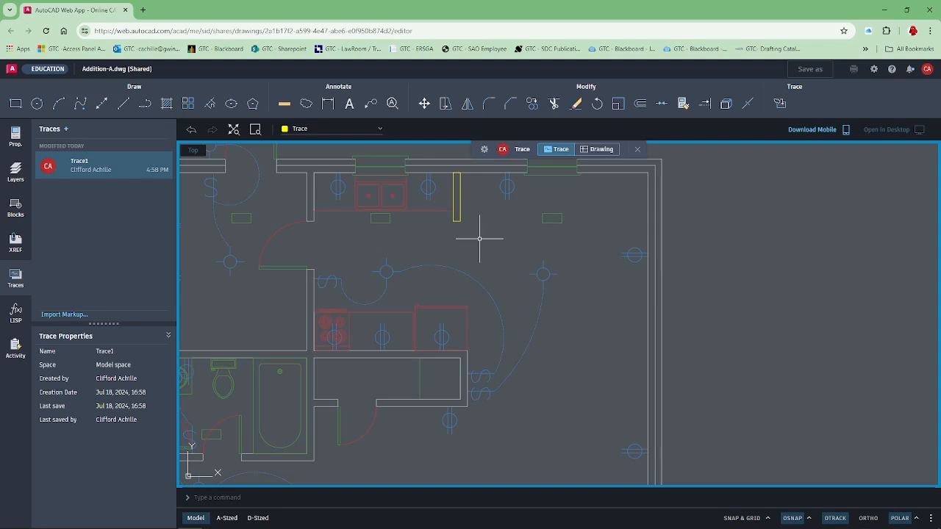
Draw a rectangular revision cloud around the new wall rectangle beside the sink counter.
{"action": "left_click", "coordinate": [307, 104]}
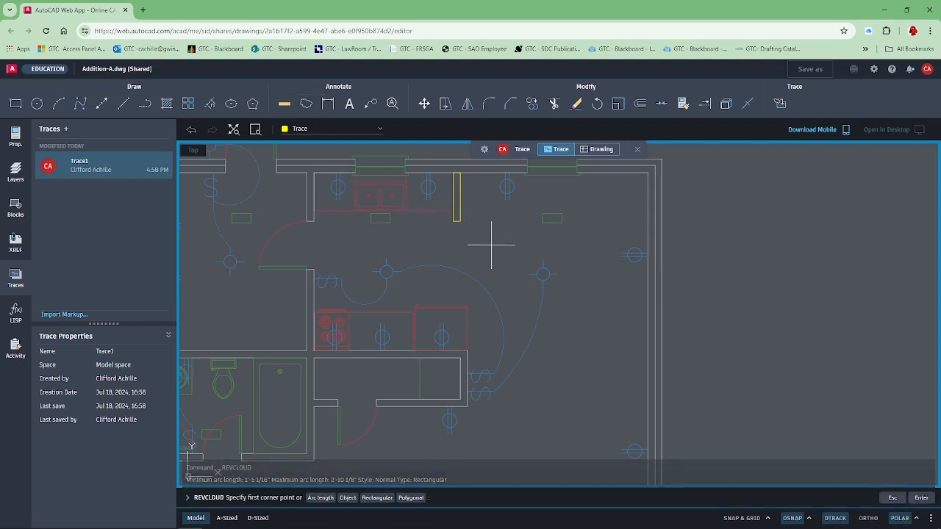
{"action": "scroll", "coordinate": [372, 470], "scroll_direction": "up", "scroll_amount": 1}
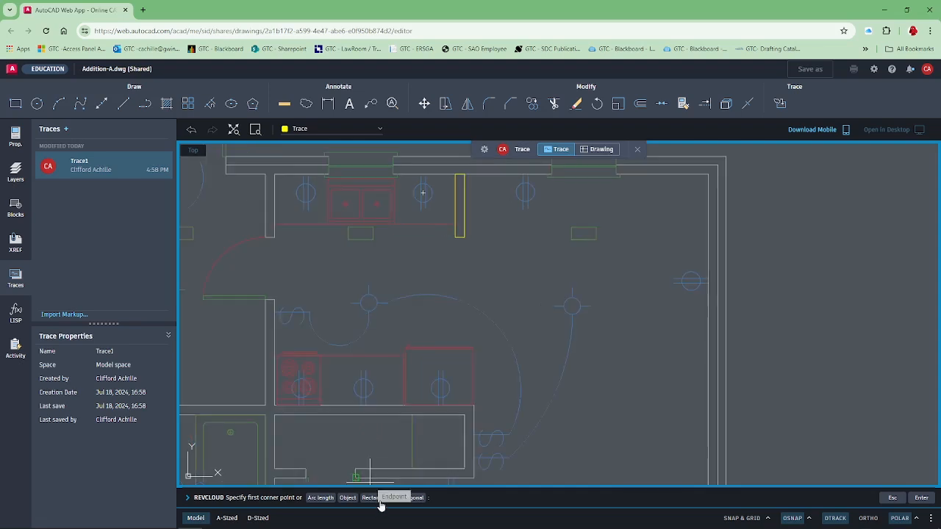
{"action": "left_click", "coordinate": [381, 501]}
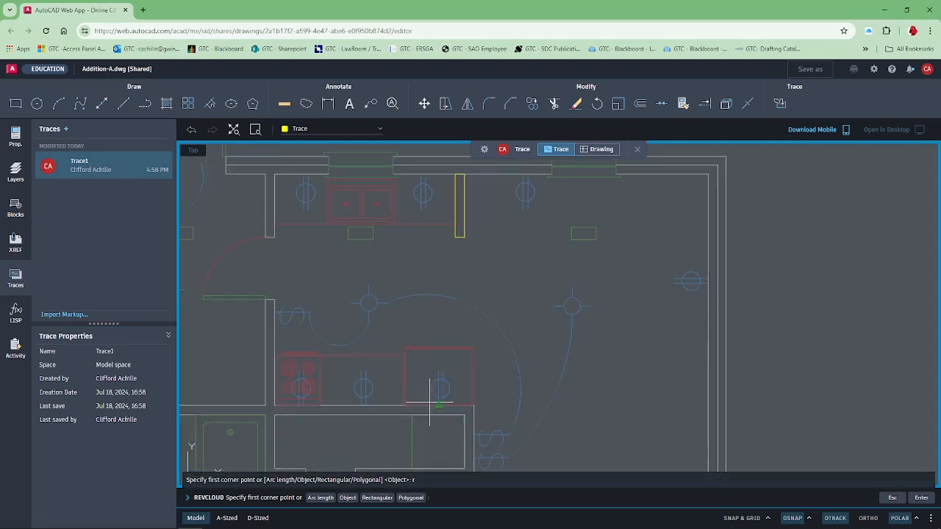
{"action": "scroll", "coordinate": [441, 167], "scroll_direction": "up", "scroll_amount": 1}
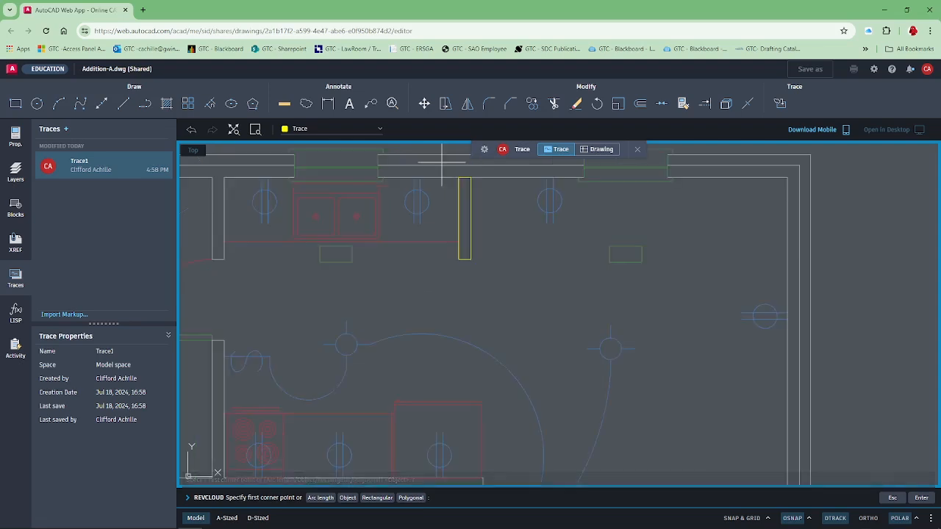
{"action": "left_click", "coordinate": [442, 168]}
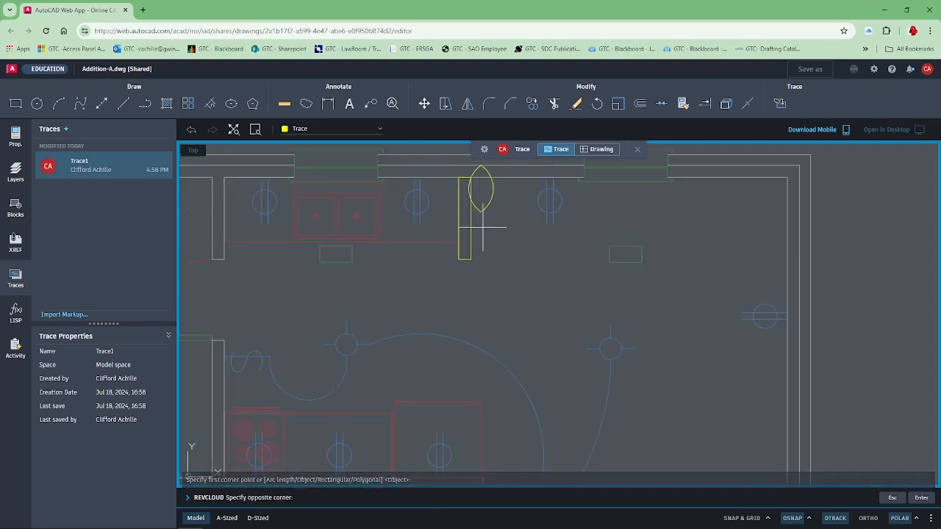
{"action": "left_click", "coordinate": [447, 300]}
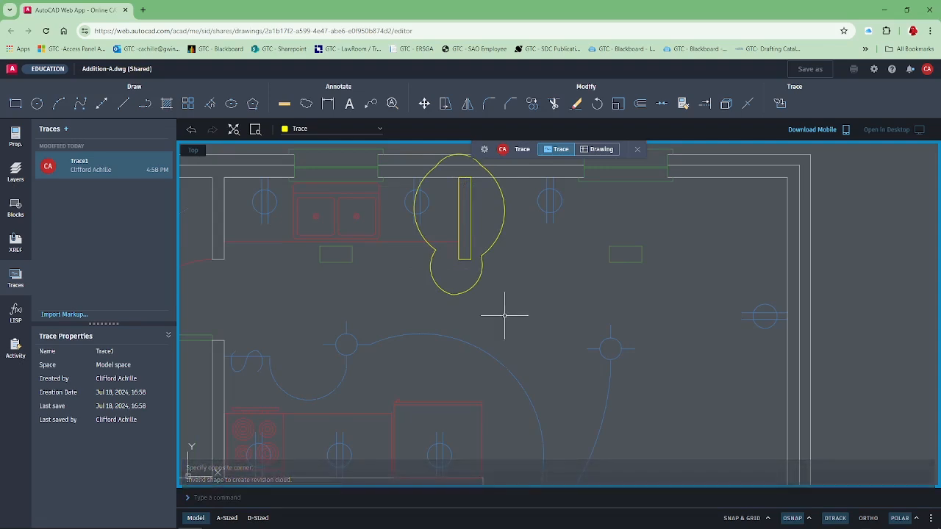
Add multiline text reading "Add stud wall" beside the revision cloud, with a text height of 3".
{"action": "left_click", "coordinate": [350, 103]}
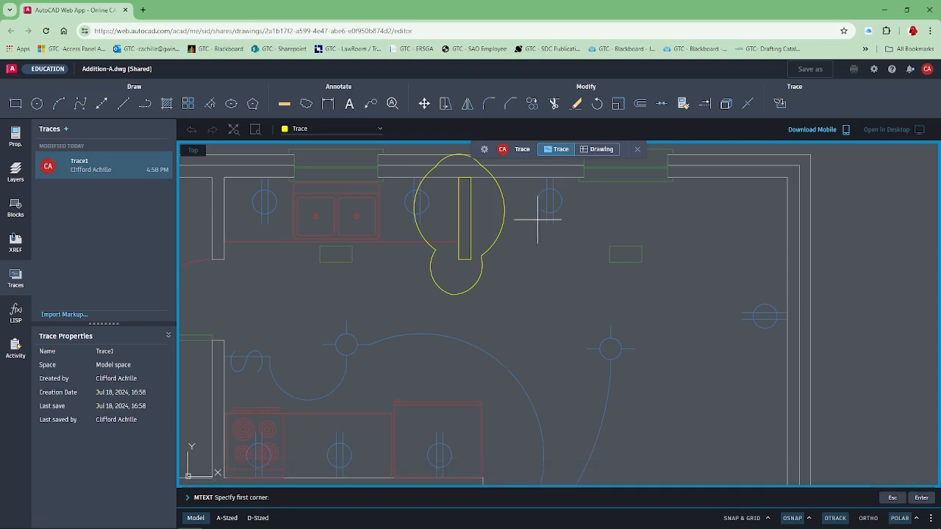
{"action": "left_click", "coordinate": [510, 185]}
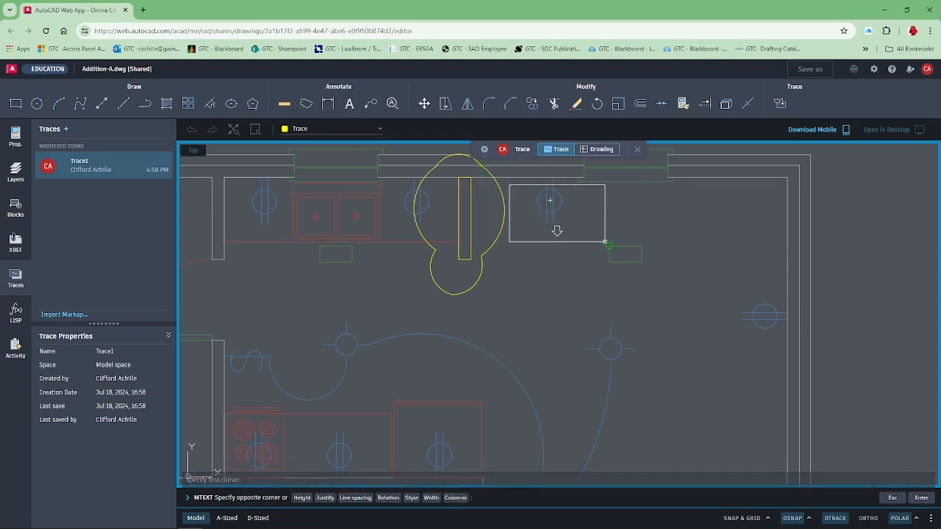
{"action": "left_click", "coordinate": [605, 242]}
{"action": "left_click", "coordinate": [652, 156]}
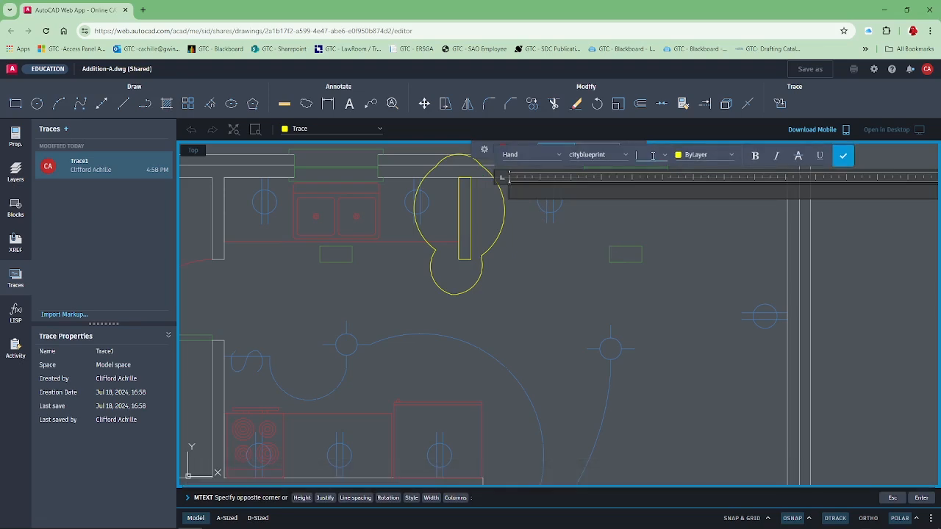
{"action": "type", "text": "3"}
{"action": "key", "text": "Return"}
{"action": "type", "text": "Add"}
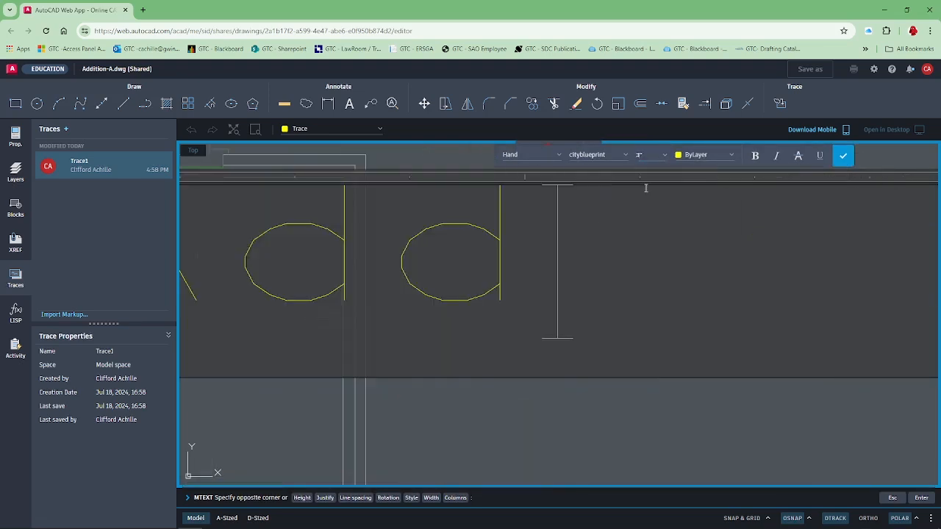
{"action": "type", "text": " s"}
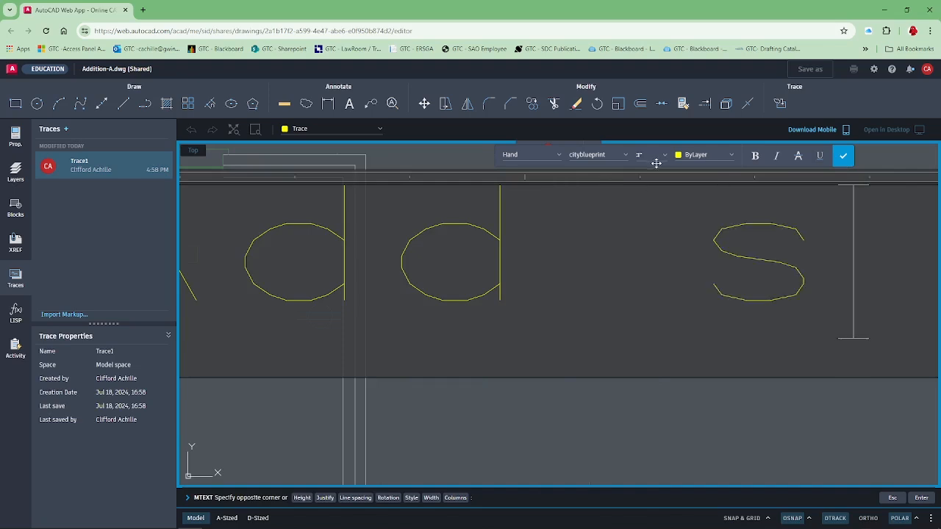
{"action": "type", "text": "tud"}
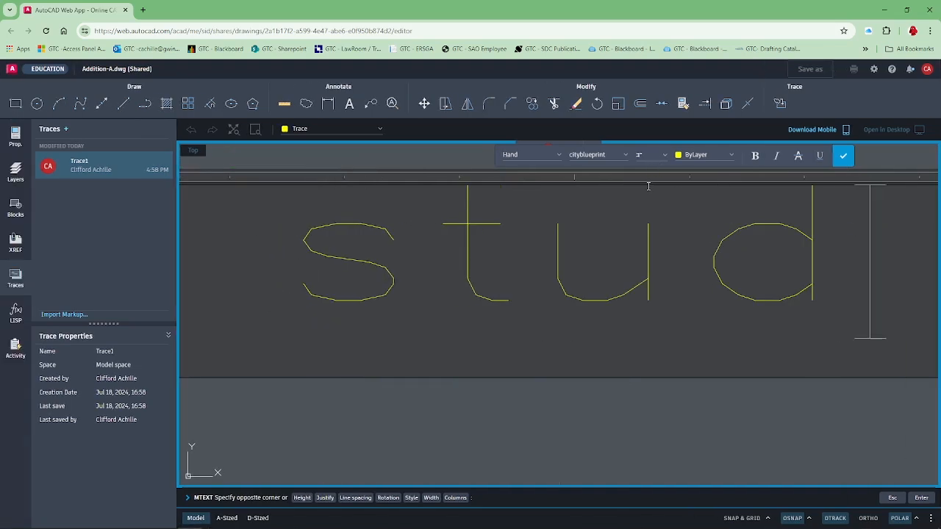
{"action": "type", "text": " wa"}
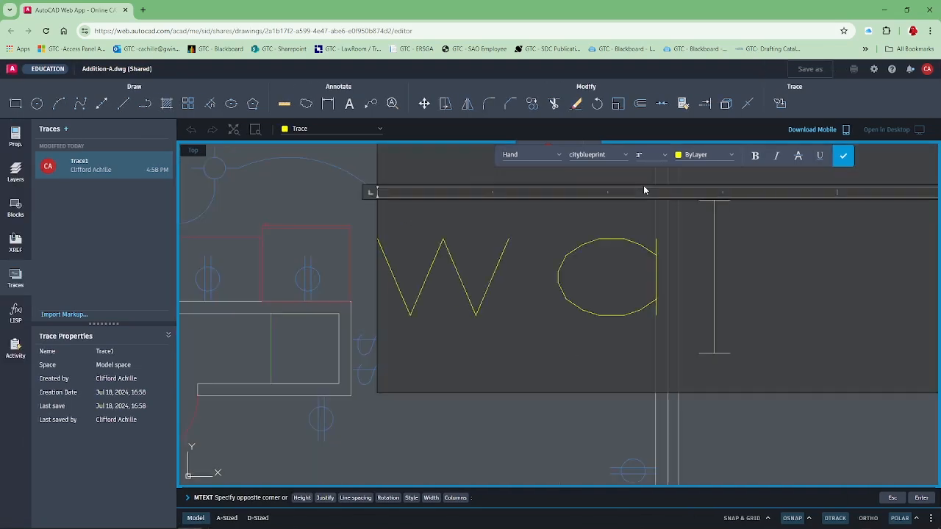
{"action": "type", "text": "ll"}
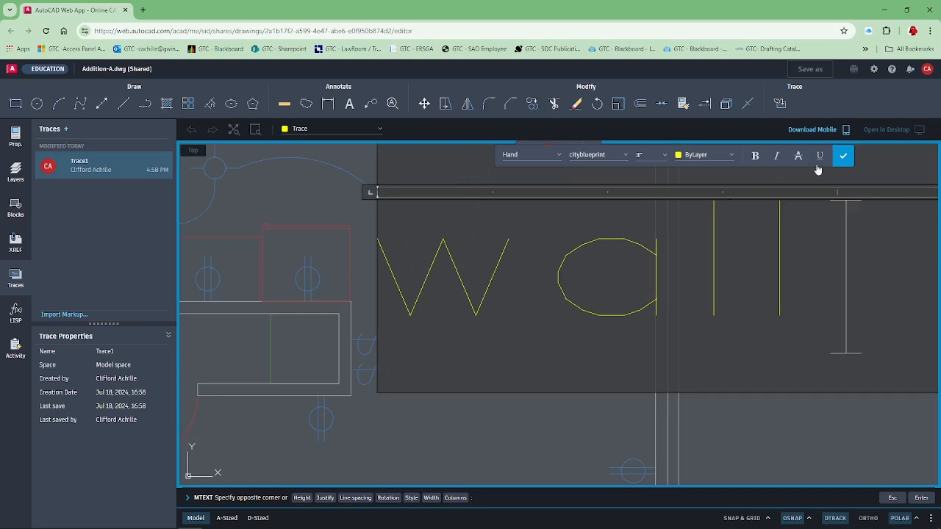
{"action": "left_click", "coordinate": [843, 155]}
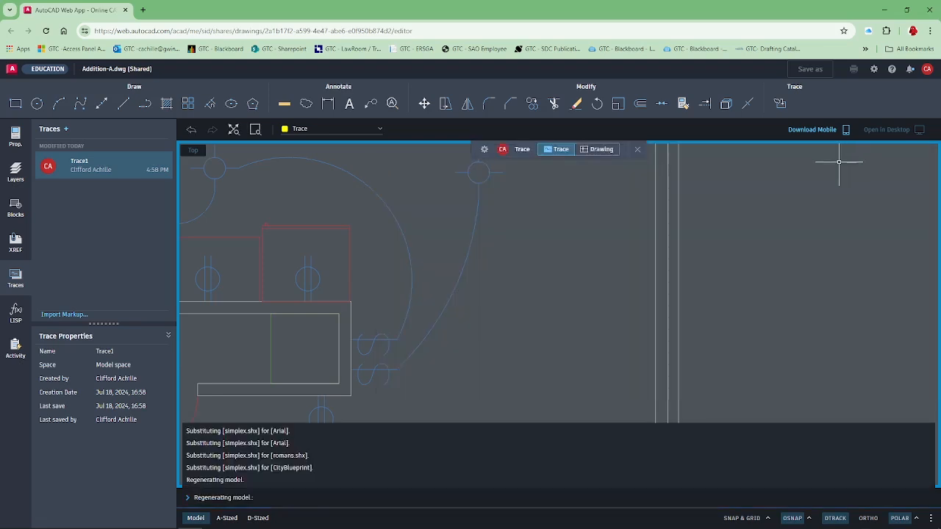
Dimension the long side of the new stud wall rectangle, placing the dimension line on the sink side inside the revision cloud.
{"action": "scroll", "coordinate": [529, 198], "scroll_direction": "down", "scroll_amount": 3}
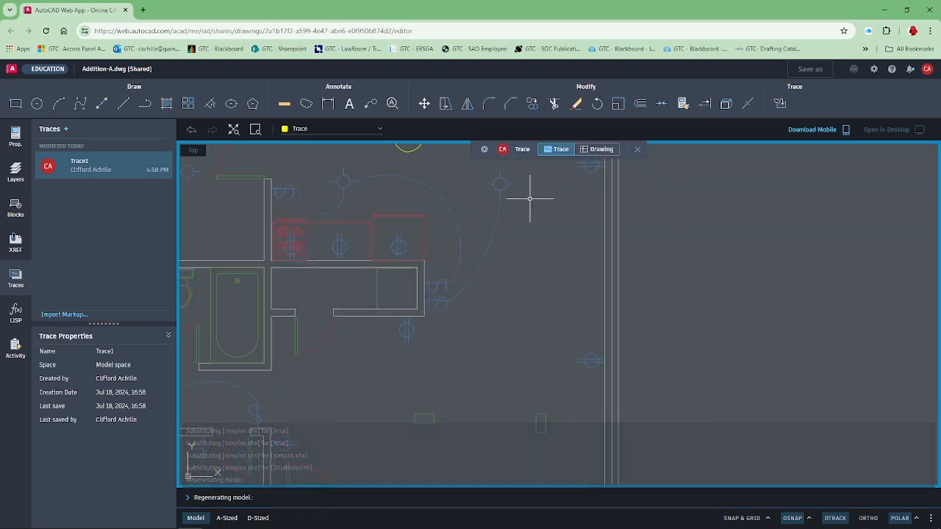
{"action": "scroll", "coordinate": [529, 199], "scroll_direction": "down", "scroll_amount": 4}
{"action": "middle_click_drag", "start_coordinate": [510, 196], "coordinate": [498, 275]}
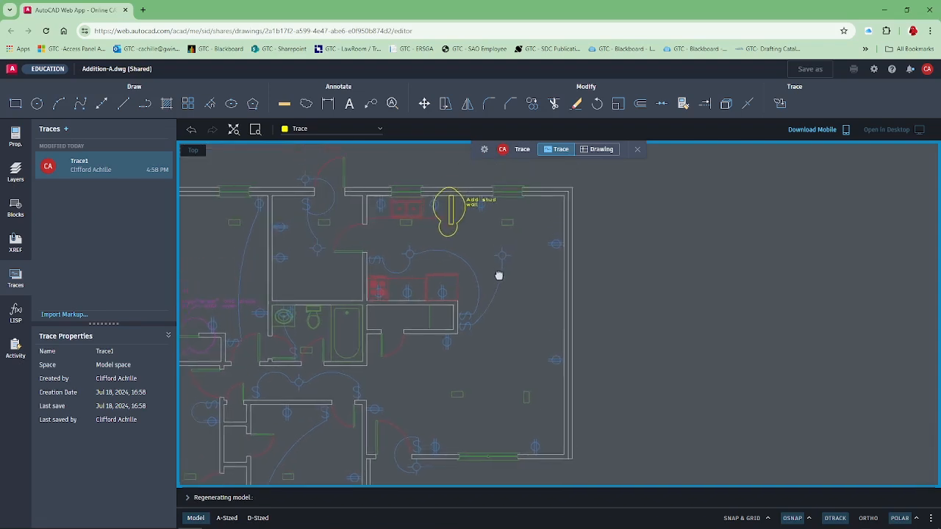
{"action": "scroll", "coordinate": [484, 213], "scroll_direction": "up", "scroll_amount": 5}
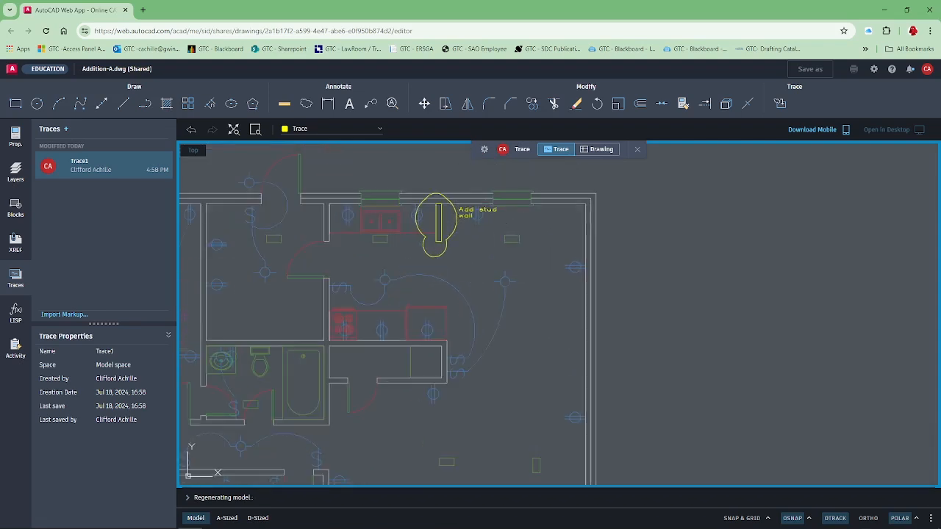
{"action": "left_click", "coordinate": [327, 105]}
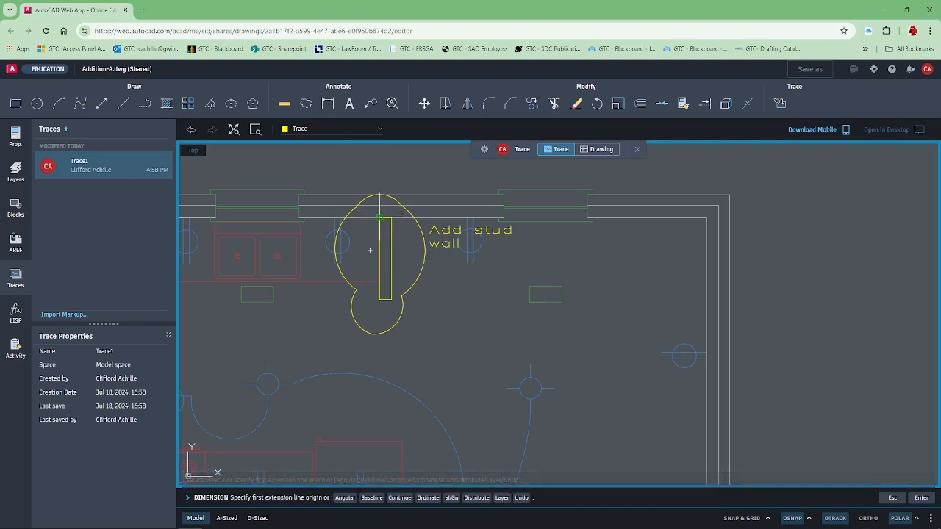
{"action": "left_click", "coordinate": [380, 217]}
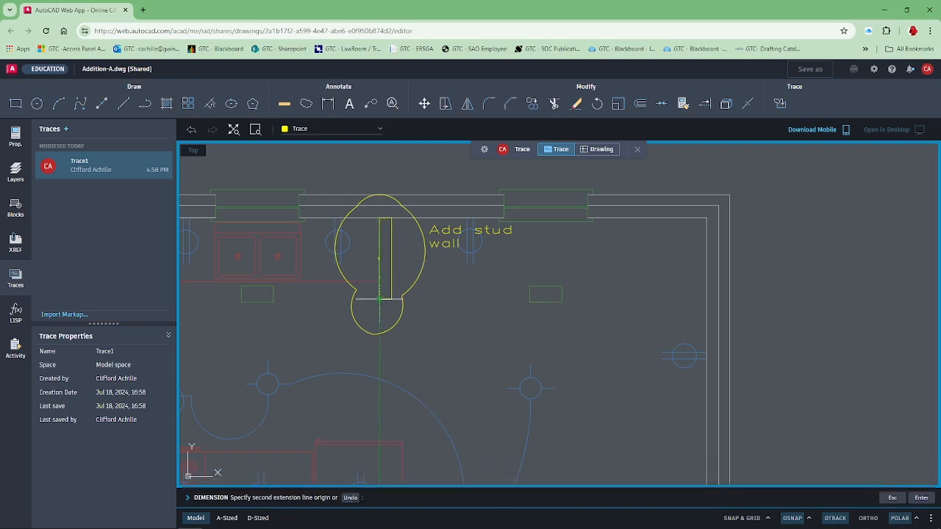
{"action": "left_click", "coordinate": [380, 299]}
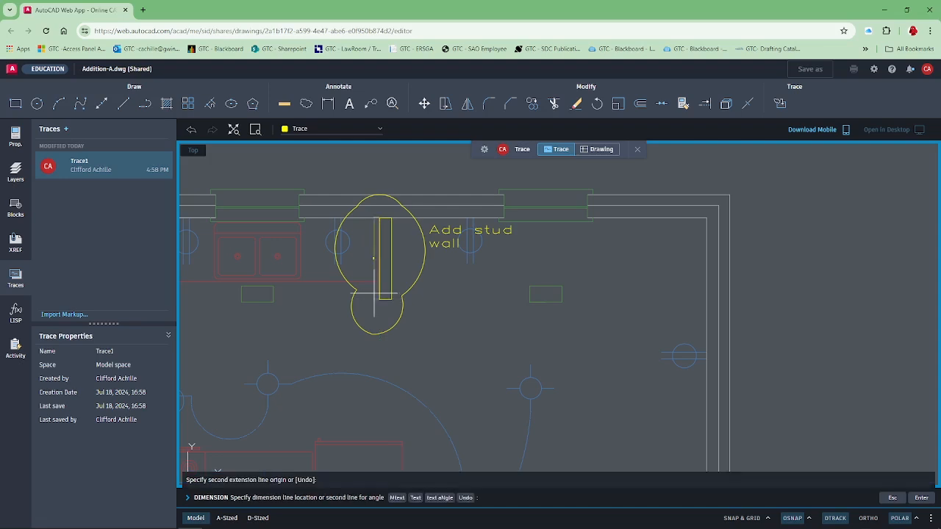
{"action": "left_click", "coordinate": [365, 259]}
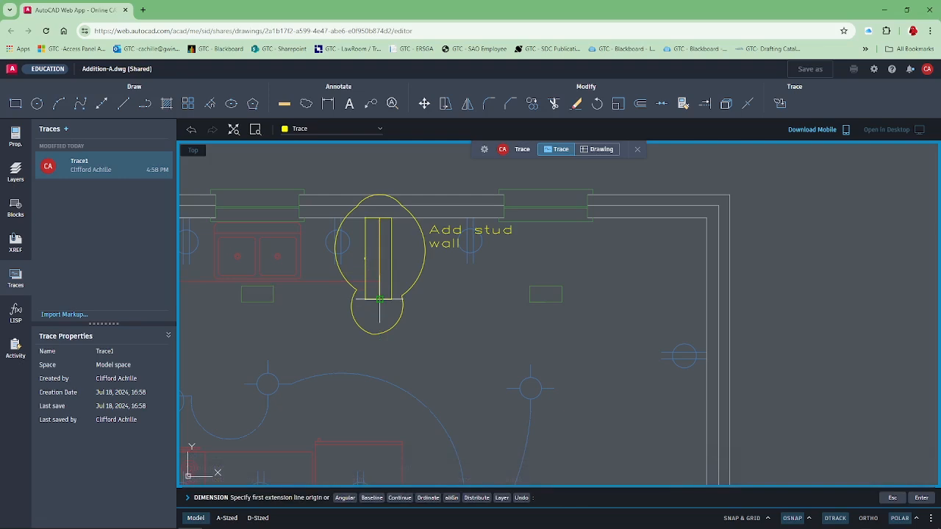
Dimension the width of the new stud wall at its free end, placing the dimension line just below it.
{"action": "left_click", "coordinate": [380, 299]}
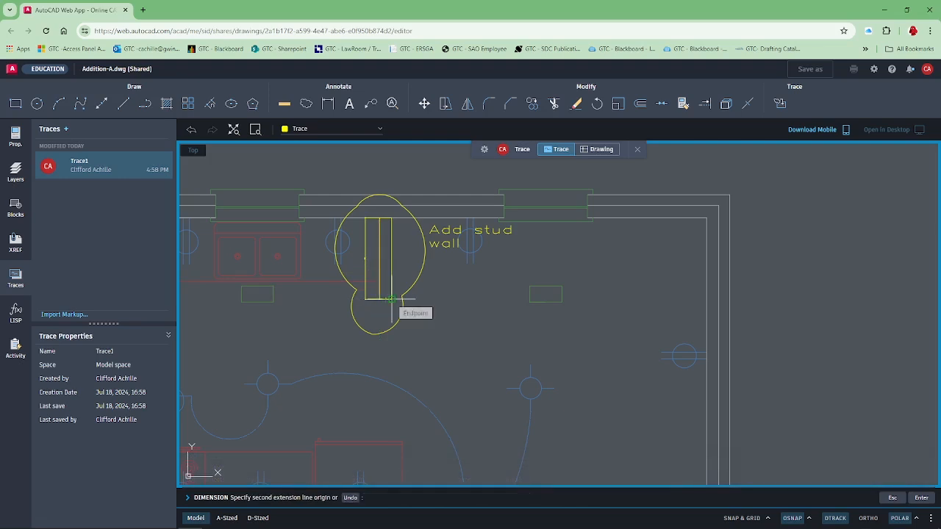
{"action": "left_click", "coordinate": [392, 300]}
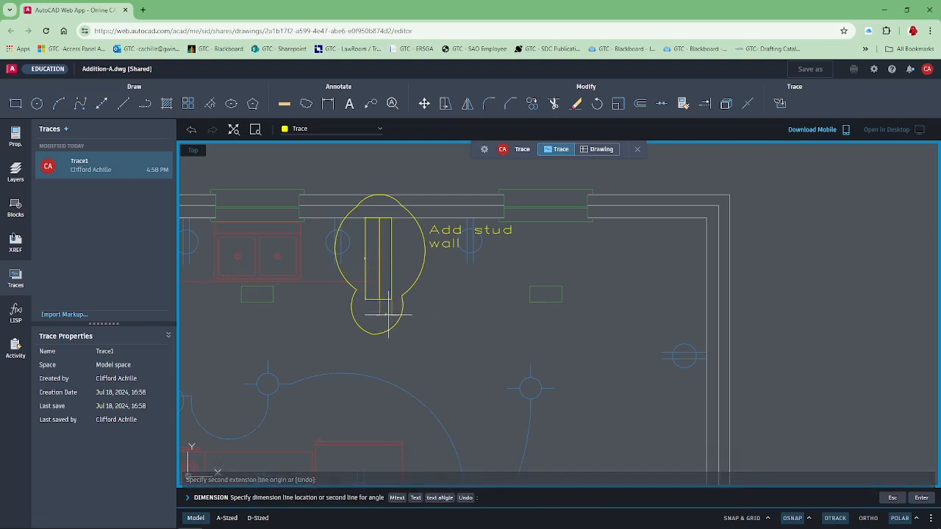
{"action": "left_click", "coordinate": [388, 312]}
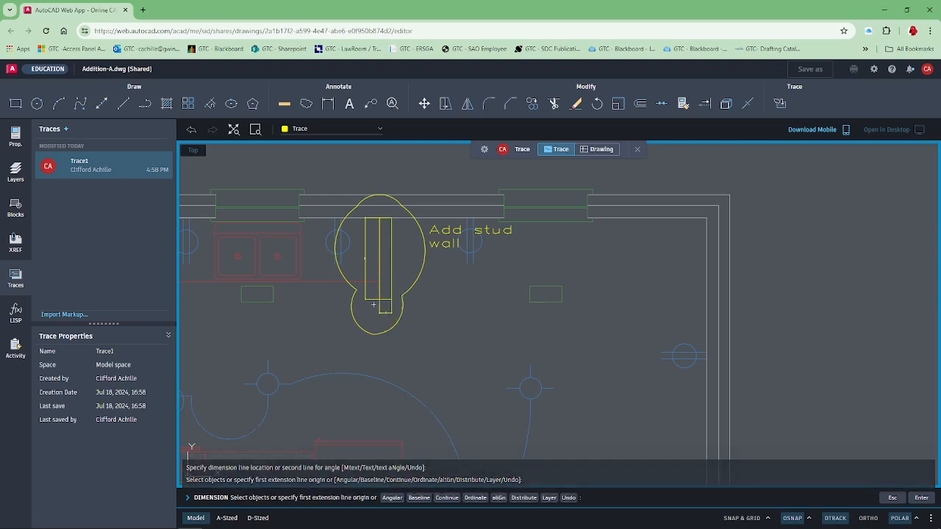
{"action": "key", "text": "Escape"}
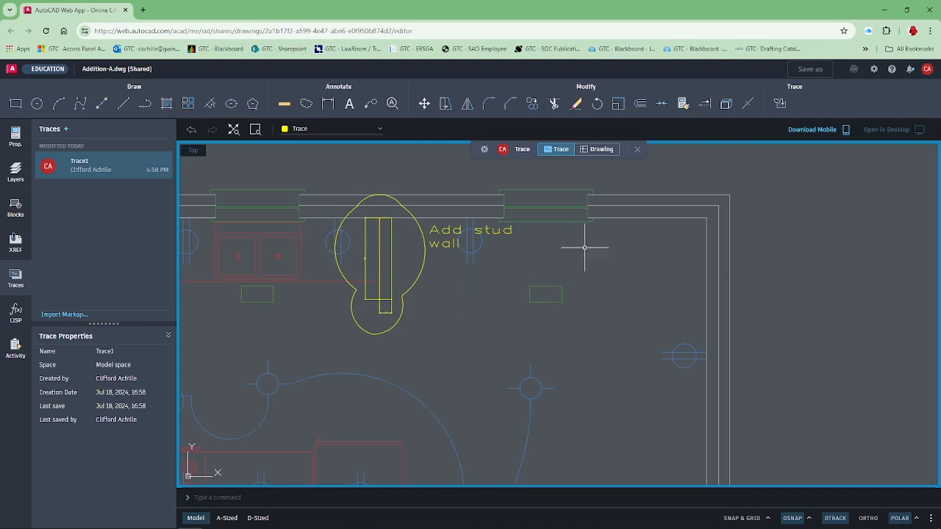
Close the trace, reopen Trace1 to check its markup over the plan, and close it again.
{"action": "left_click", "coordinate": [637, 150]}
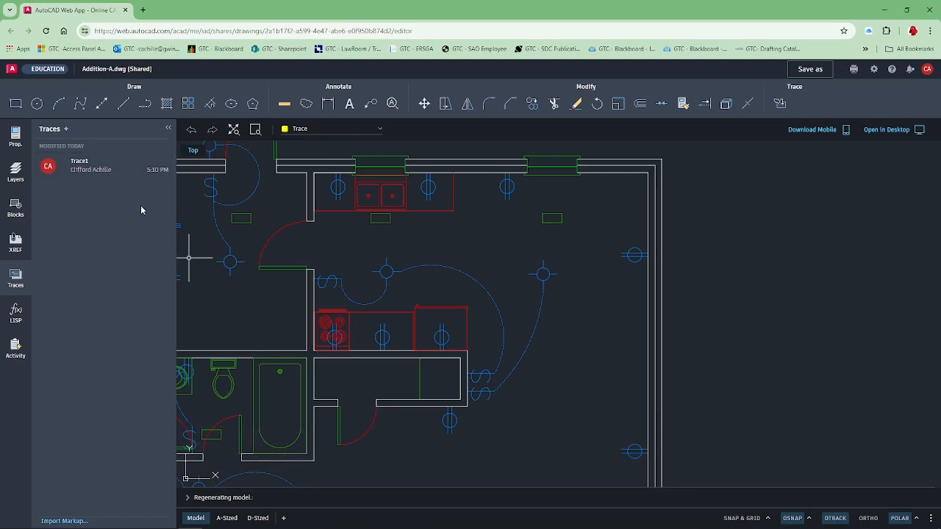
{"action": "left_click", "coordinate": [90, 170]}
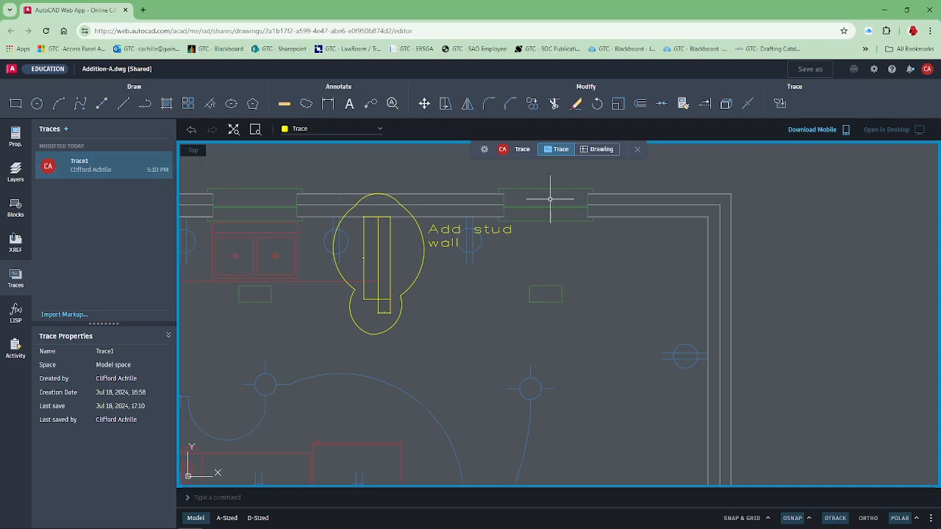
{"action": "left_click", "coordinate": [638, 149]}
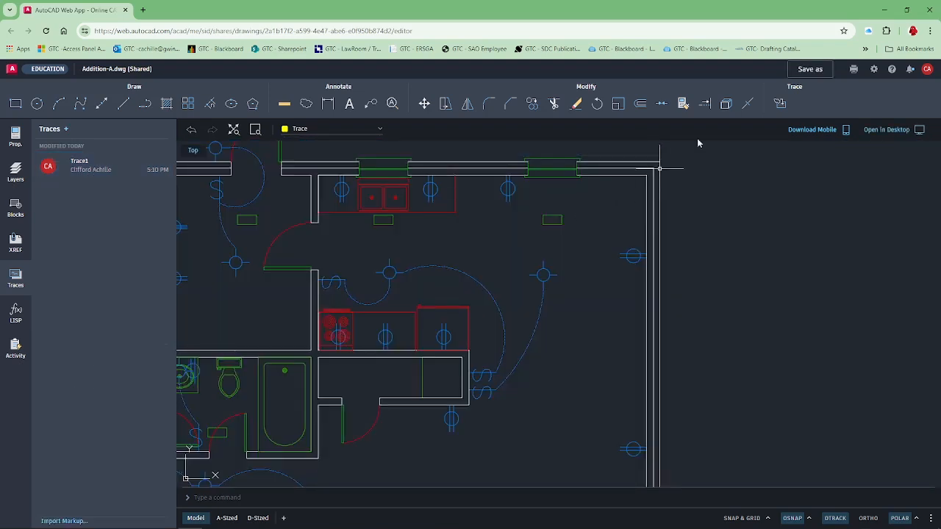
Start saving a copy of the Addition-A drawing and create a folder named Trace for it.
{"action": "left_click", "coordinate": [802, 73]}
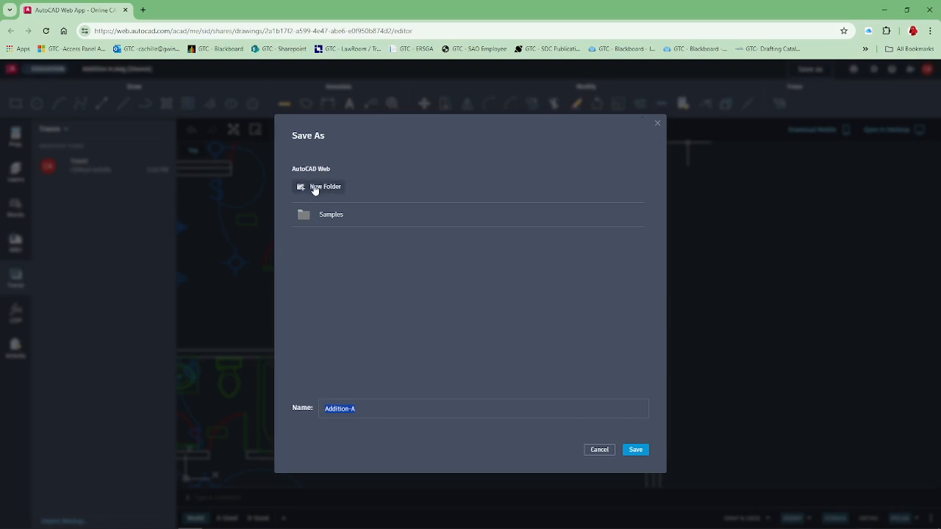
{"action": "left_click", "coordinate": [315, 189]}
{"action": "type", "text": "Trace"}
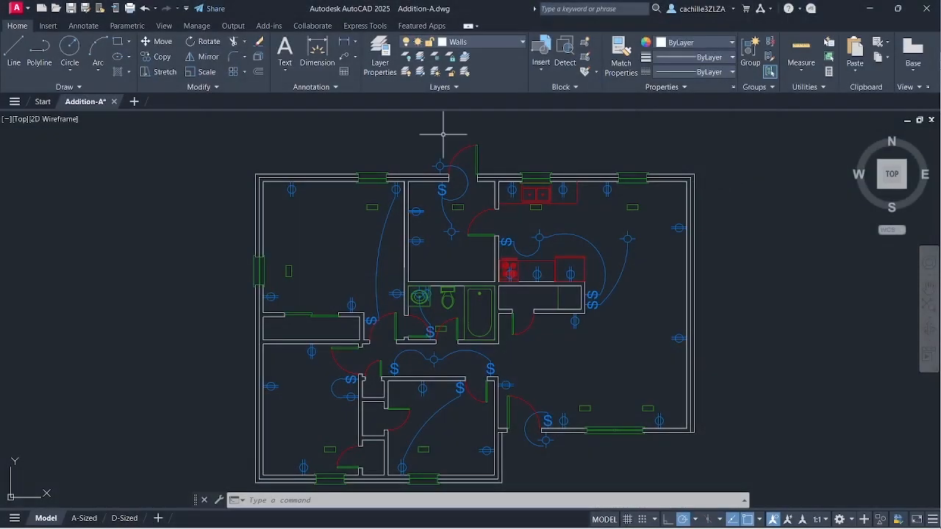
In desktop AutoCAD 2025, open Addition-A.dwg from the Trace folder of AutoCAD Web & Mobile.
{"action": "left_click", "coordinate": [101, 9]}
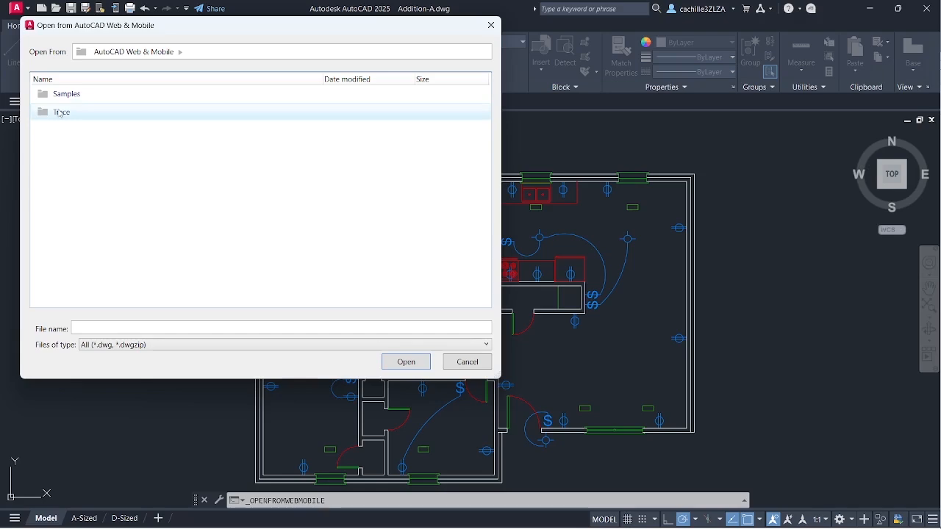
{"action": "double_click", "coordinate": [61, 112]}
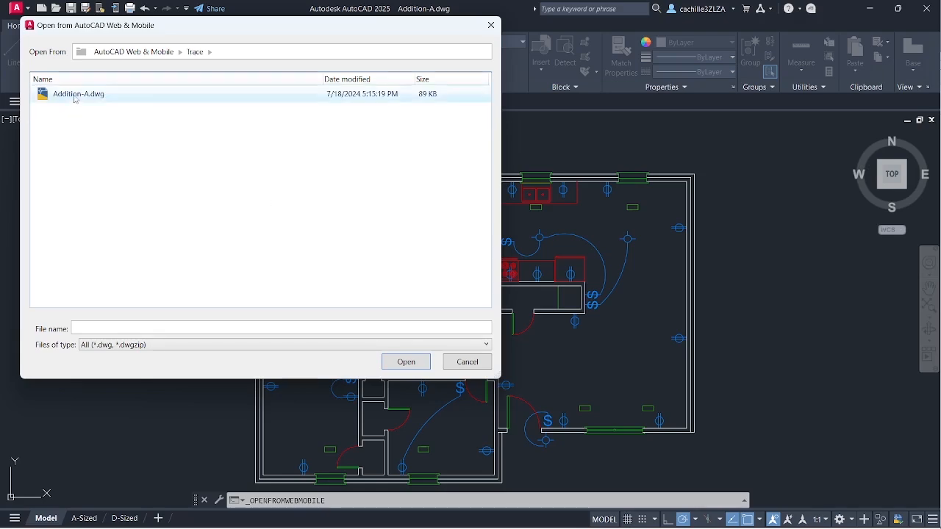
{"action": "double_click", "coordinate": [74, 96]}
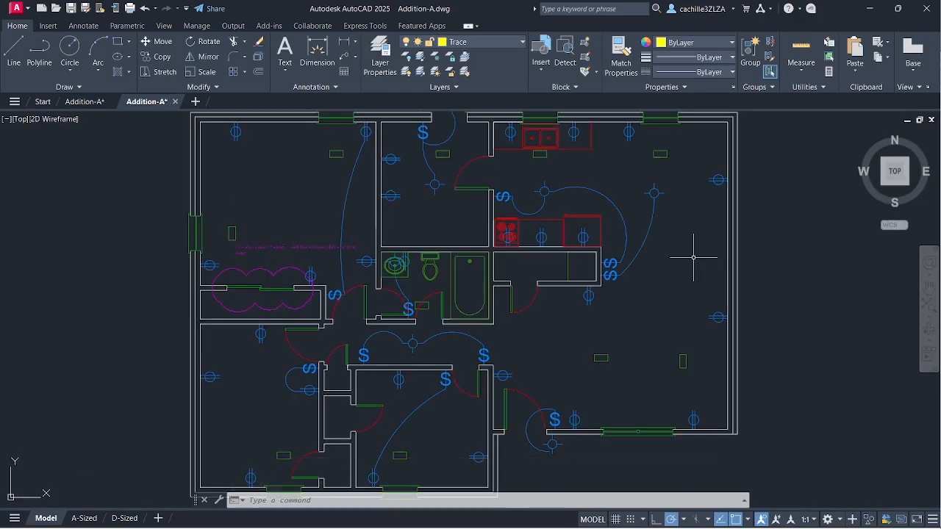
Show the list of traces and move its palette clear of the kitchen area of the floor plan.
{"action": "left_click", "coordinate": [312, 26]}
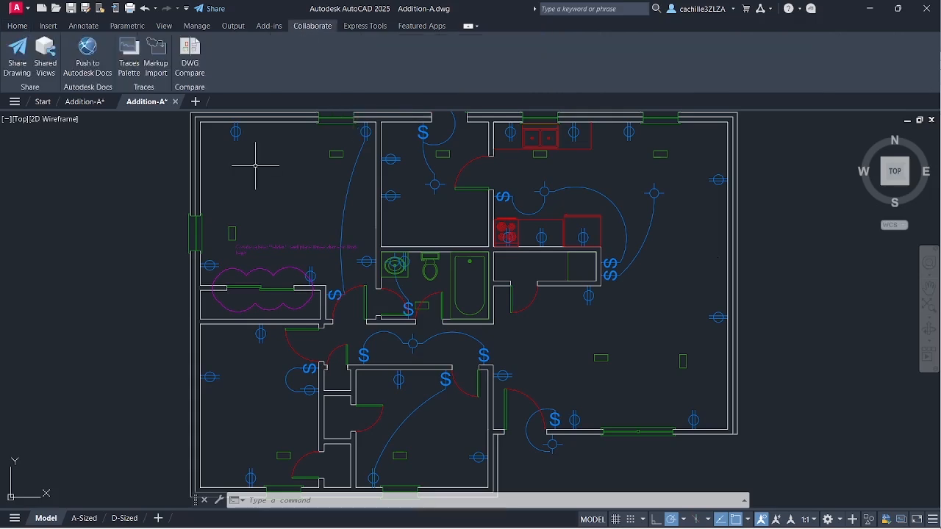
{"action": "left_click", "coordinate": [130, 60]}
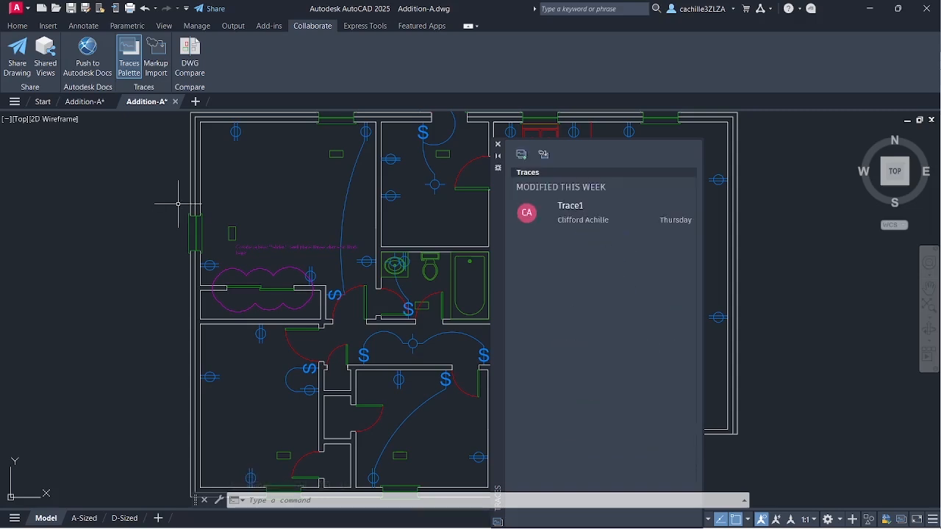
{"action": "left_click_drag", "start_coordinate": [496, 230], "coordinate": [26, 224]}
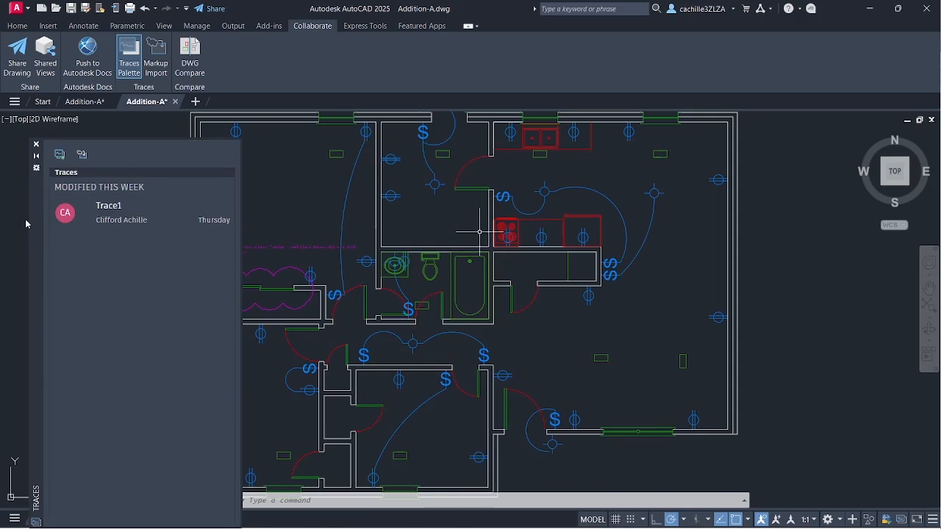
{"action": "middle_click_drag", "start_coordinate": [382, 237], "coordinate": [543, 252]}
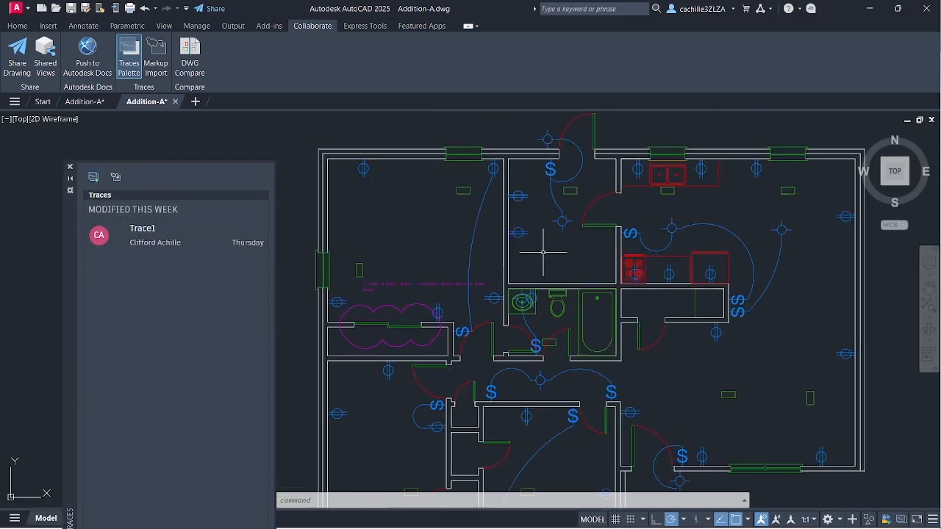
Open Trace1 over the drawing and bring its stud wall markup into full view.
{"action": "left_click", "coordinate": [158, 241]}
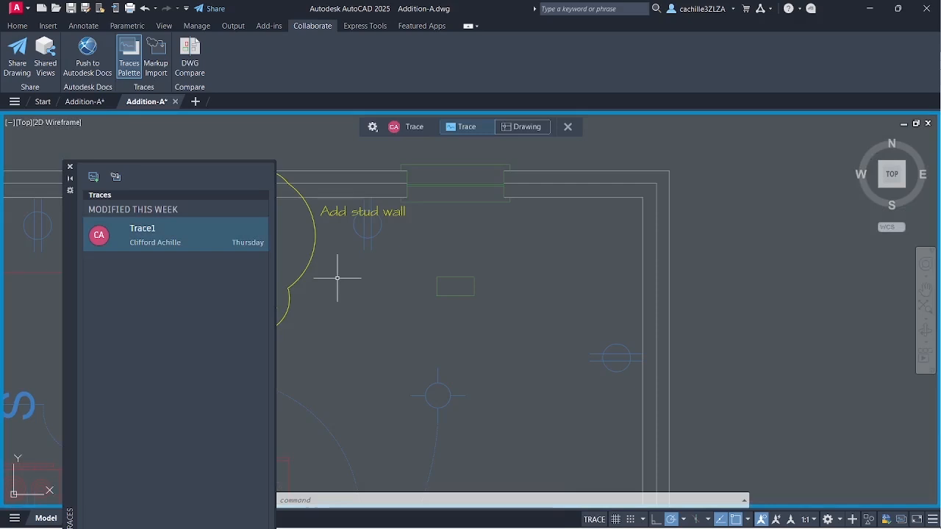
{"action": "middle_click_drag", "start_coordinate": [337, 278], "coordinate": [542, 307]}
{"action": "scroll", "coordinate": [542, 307], "scroll_direction": "up", "scroll_amount": 3}
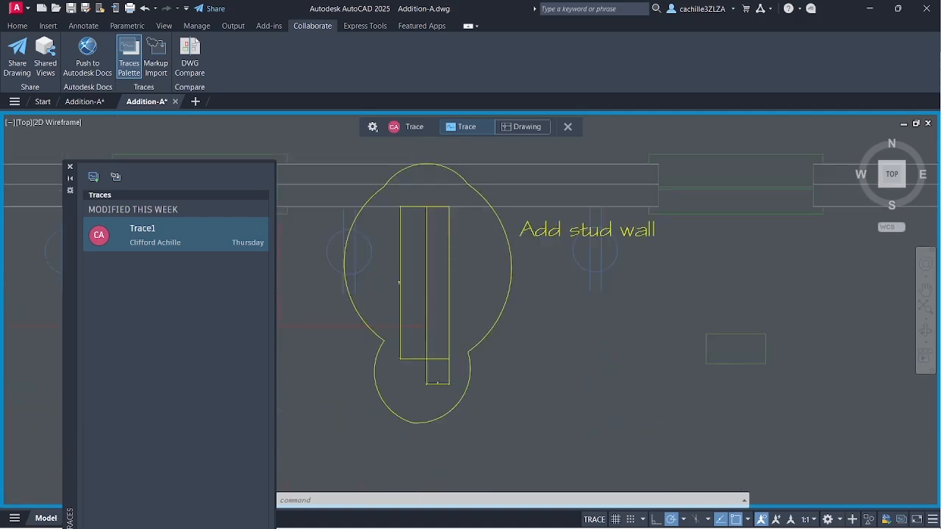
Examine the length and width dimensions on the stud wall markup in the trace.
{"action": "scroll", "coordinate": [540, 271], "scroll_direction": "up", "scroll_amount": 1}
{"action": "scroll", "coordinate": [541, 270], "scroll_direction": "down", "scroll_amount": 1}
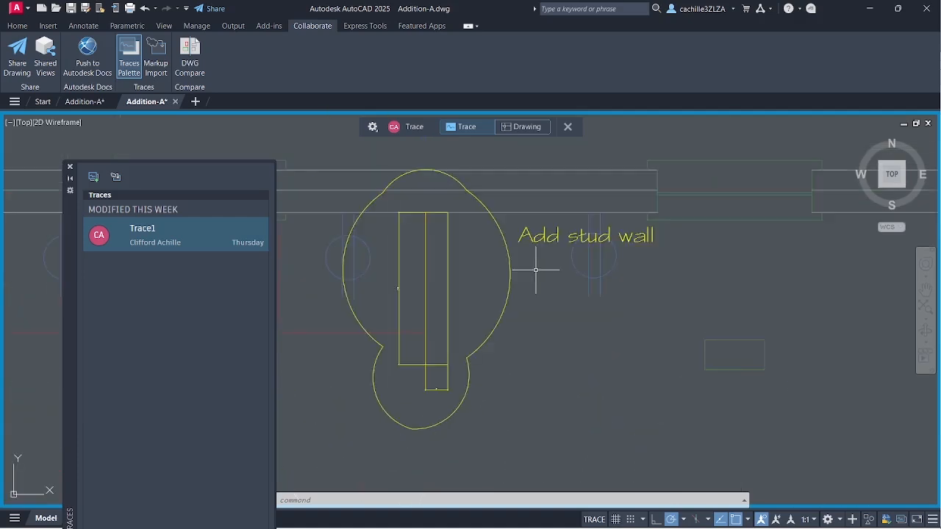
{"action": "scroll", "coordinate": [398, 289], "scroll_direction": "up", "scroll_amount": 4}
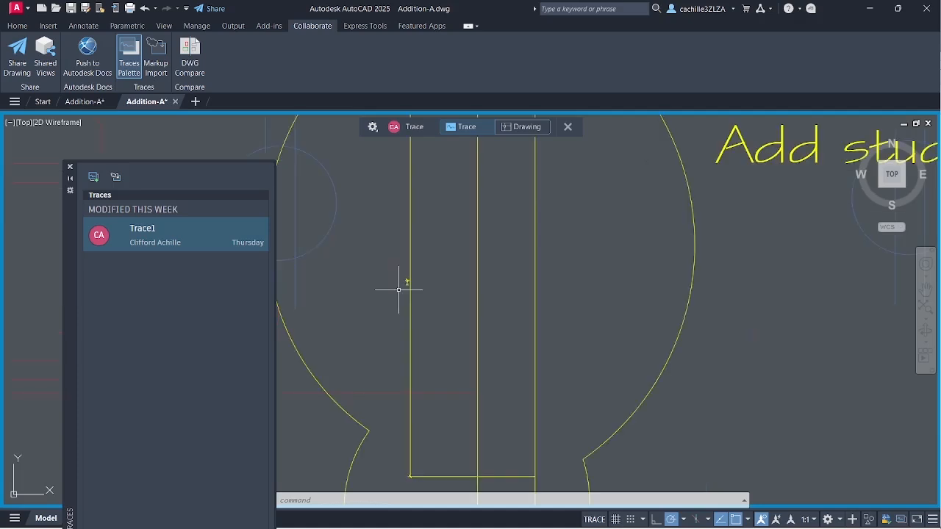
{"action": "scroll", "coordinate": [398, 289], "scroll_direction": "up", "scroll_amount": 4}
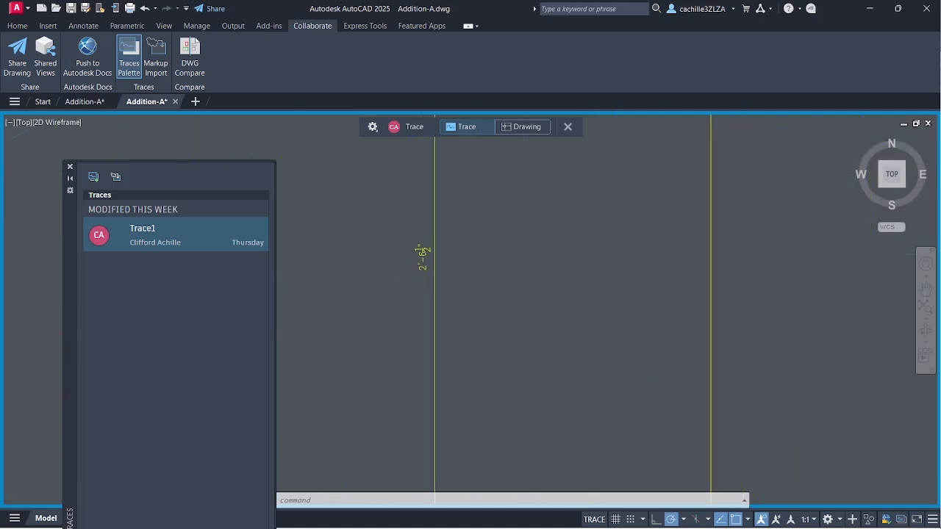
{"action": "scroll", "coordinate": [441, 374], "scroll_direction": "down", "scroll_amount": 5}
{"action": "scroll", "coordinate": [396, 305], "scroll_direction": "up", "scroll_amount": 4}
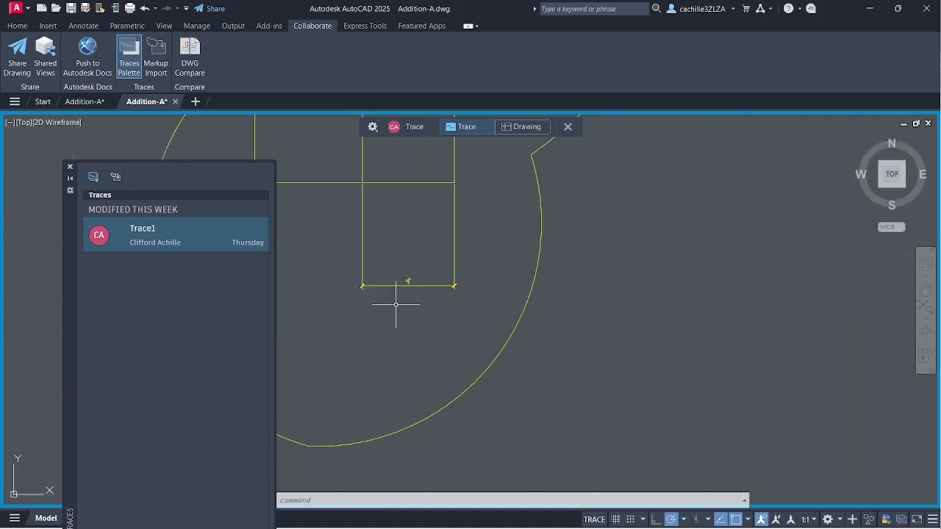
{"action": "scroll", "coordinate": [396, 304], "scroll_direction": "down", "scroll_amount": 6}
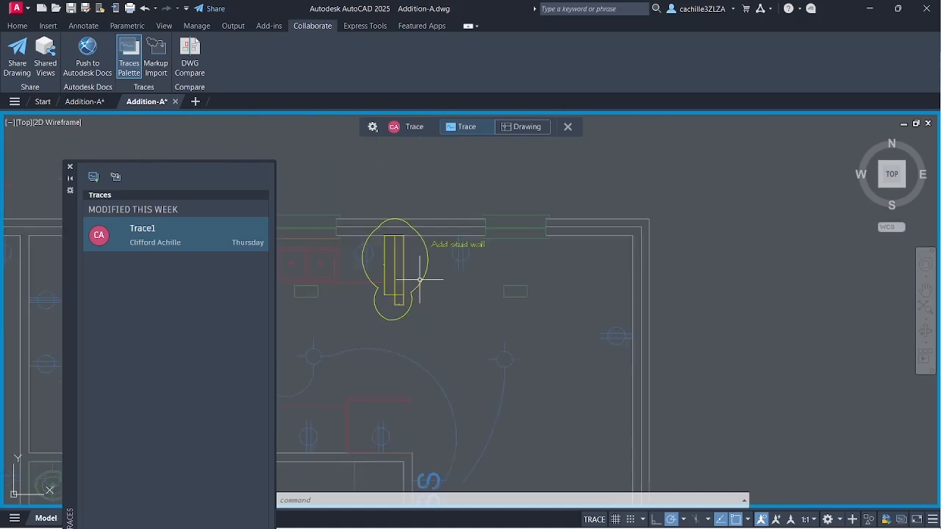
{"action": "scroll", "coordinate": [441, 274], "scroll_direction": "up", "scroll_amount": 2}
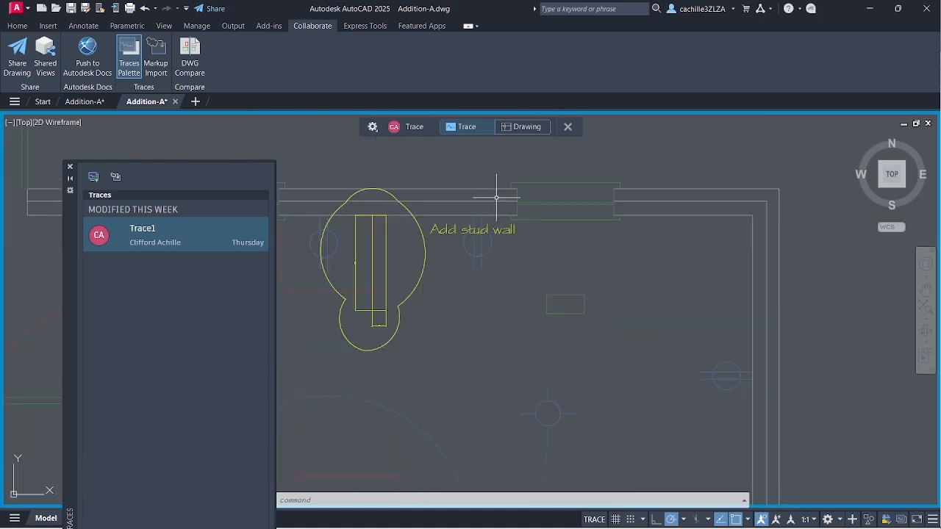
Compare editing the drawing with editing the trace by switching between the two twice, ending on the trace.
{"action": "left_click", "coordinate": [522, 129]}
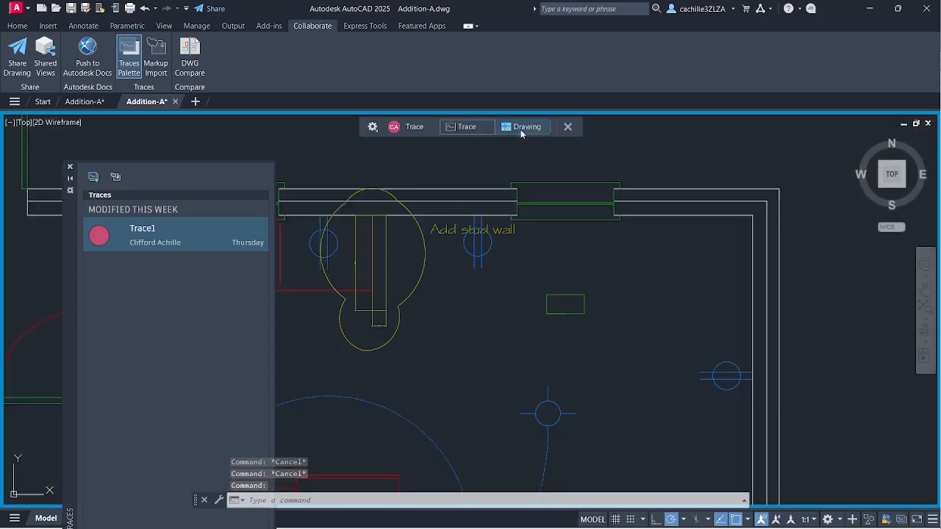
{"action": "left_click", "coordinate": [478, 128]}
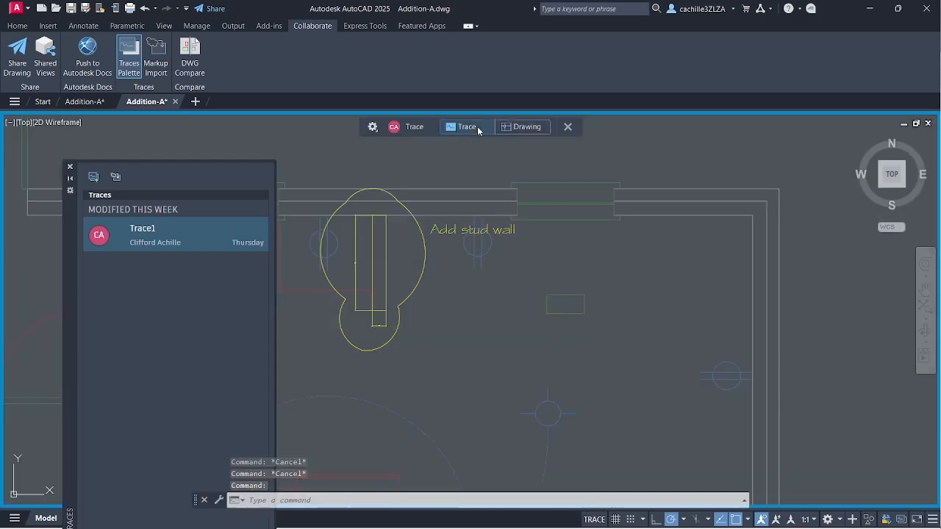
{"action": "left_click", "coordinate": [515, 130]}
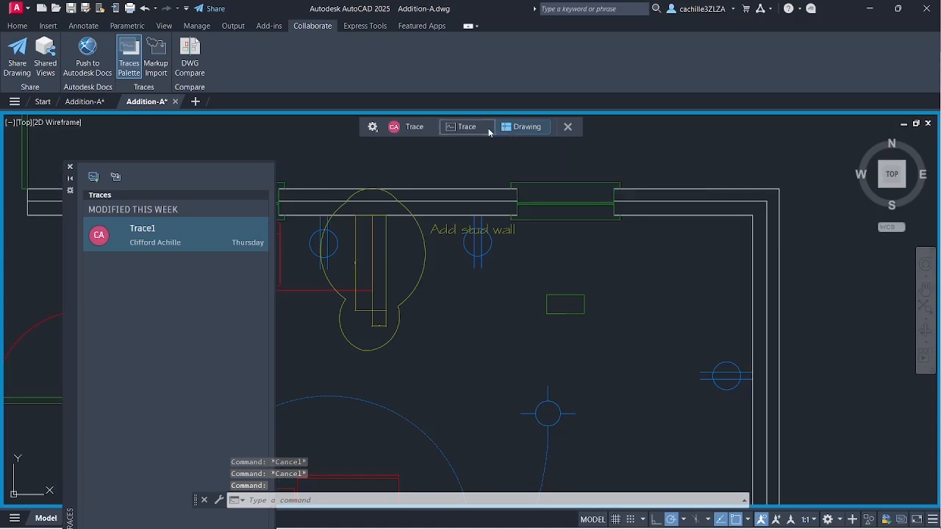
{"action": "left_click", "coordinate": [483, 127]}
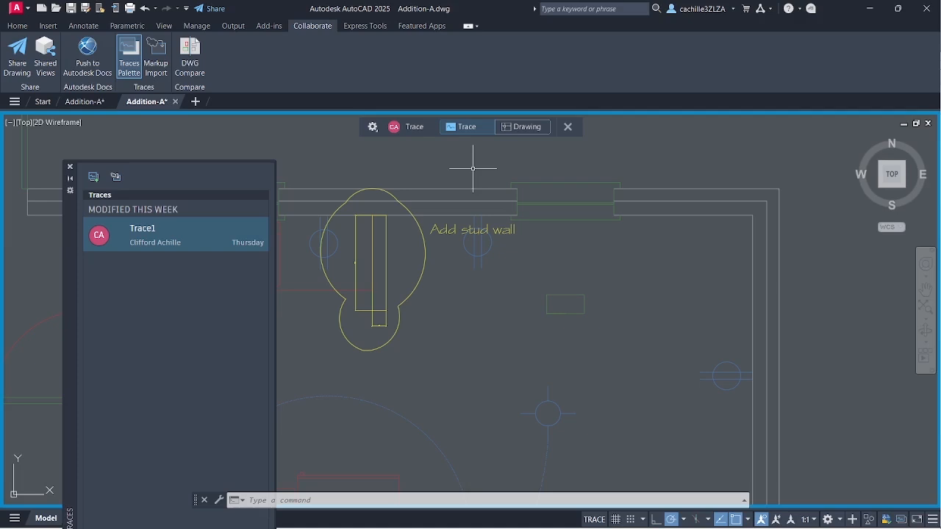
Set the TRACEFADECTL system variable to 10 to reduce the fading of the drawing beneath the trace.
{"action": "key", "text": "Escape"}
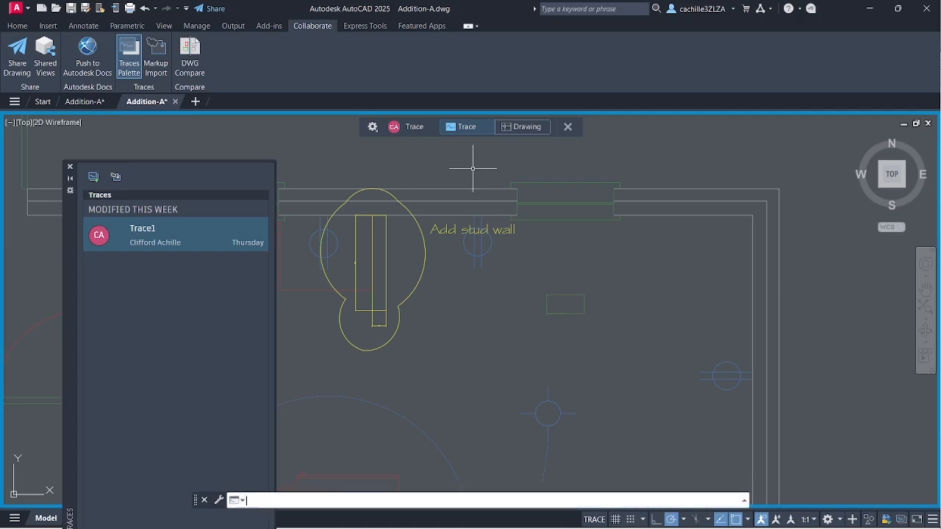
{"action": "type", "text": "TR"}
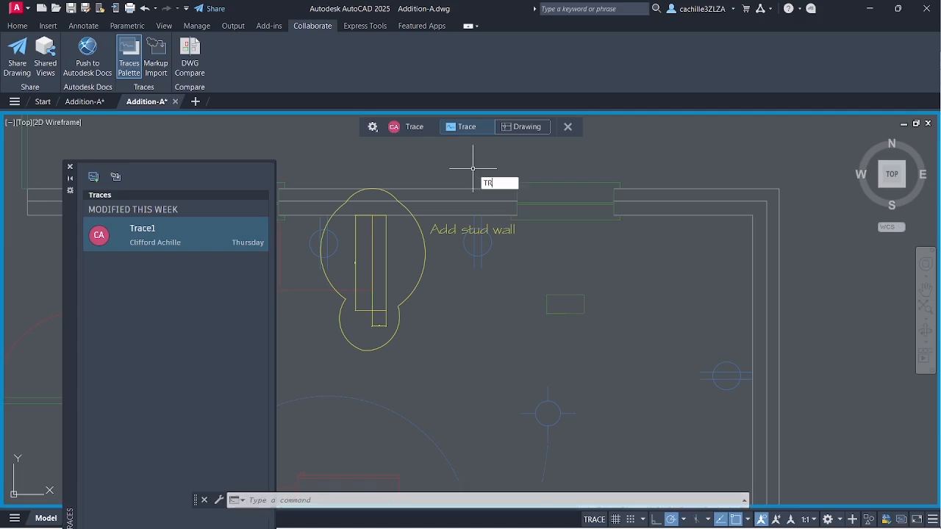
{"action": "type", "text": "ACE"}
{"action": "left_click", "coordinate": [522, 230]}
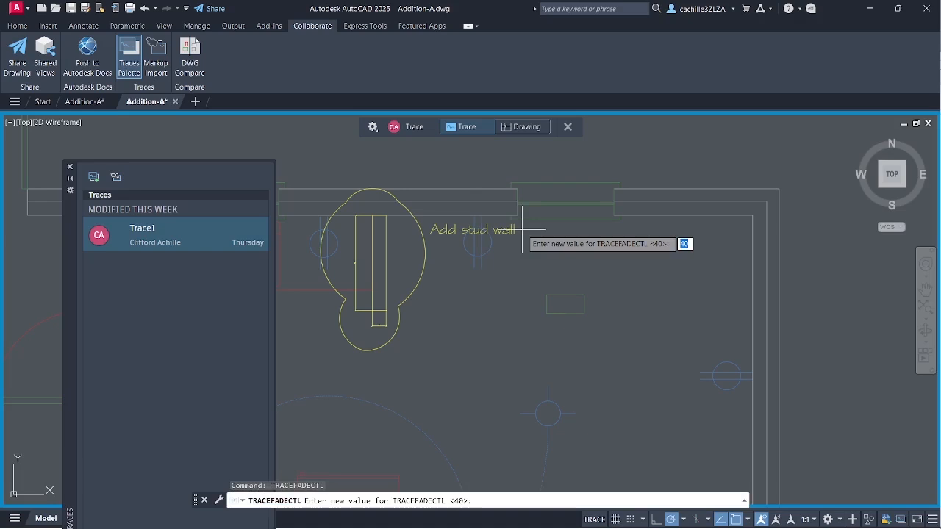
{"action": "key", "text": "BackSpace"}
{"action": "type", "text": "10"}
{"action": "key", "text": "Return"}
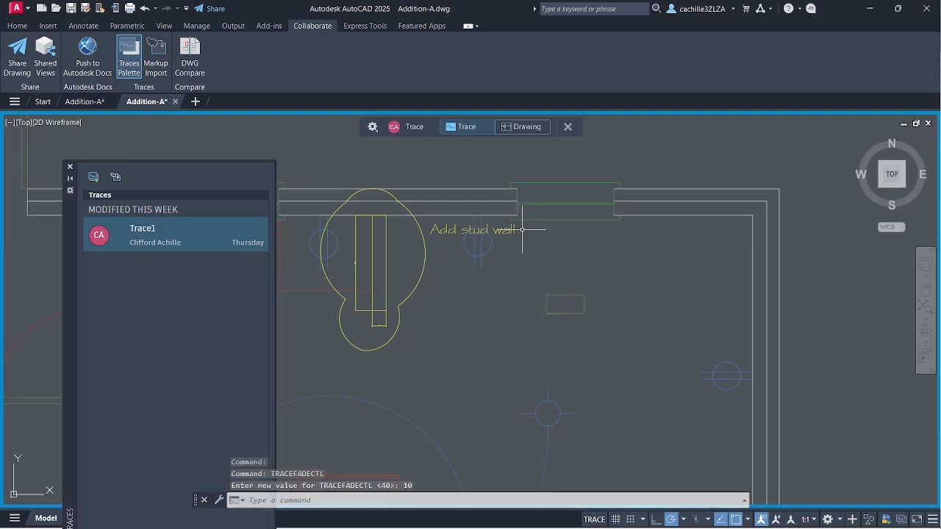
Set TRACEFADECTL to 90 to fade the underlying floor plan strongly behind the stud wall markup.
{"action": "type", "text": "TR"}
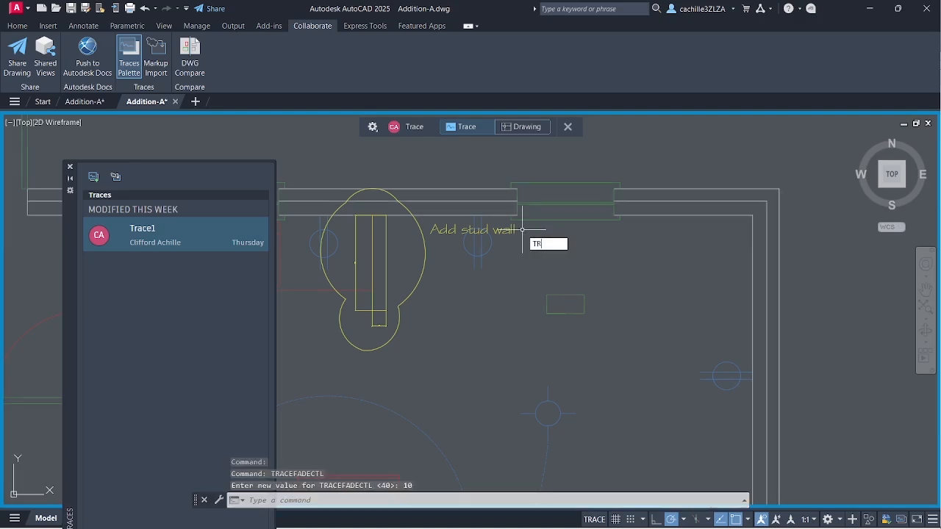
{"action": "type", "text": "ACEFADECTL"}
{"action": "key", "text": "Return"}
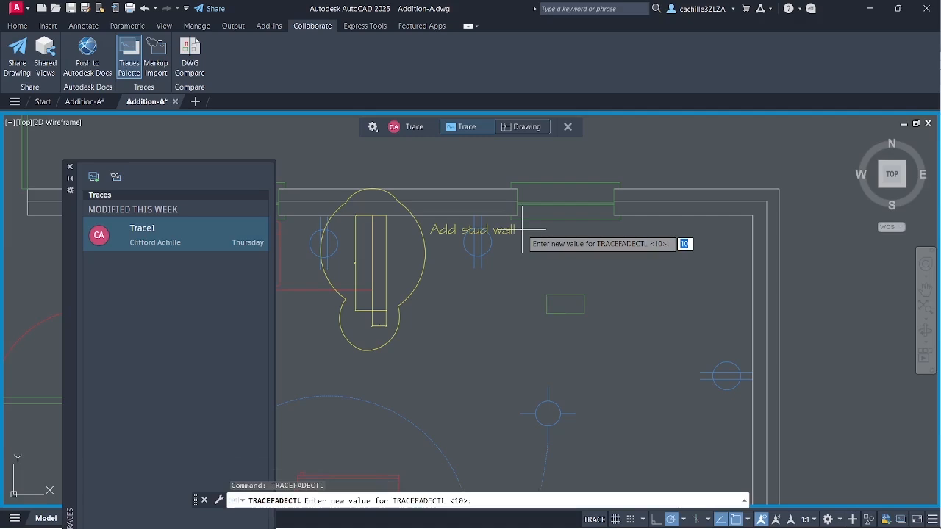
{"action": "type", "text": "90"}
{"action": "key", "text": "Return"}
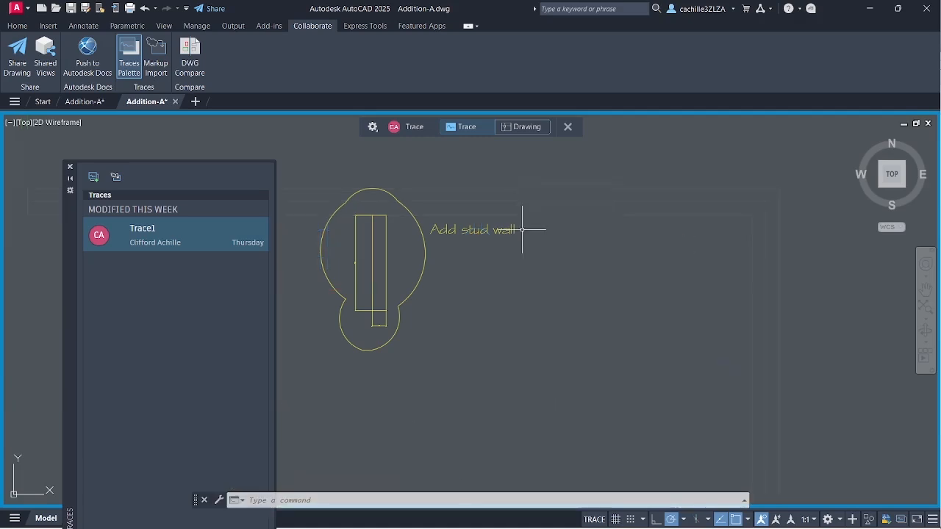
Repeat the TRACEFADECTL command and set the fade value back to 10.
{"action": "right_click", "coordinate": [522, 230]}
{"action": "left_click", "coordinate": [545, 237]}
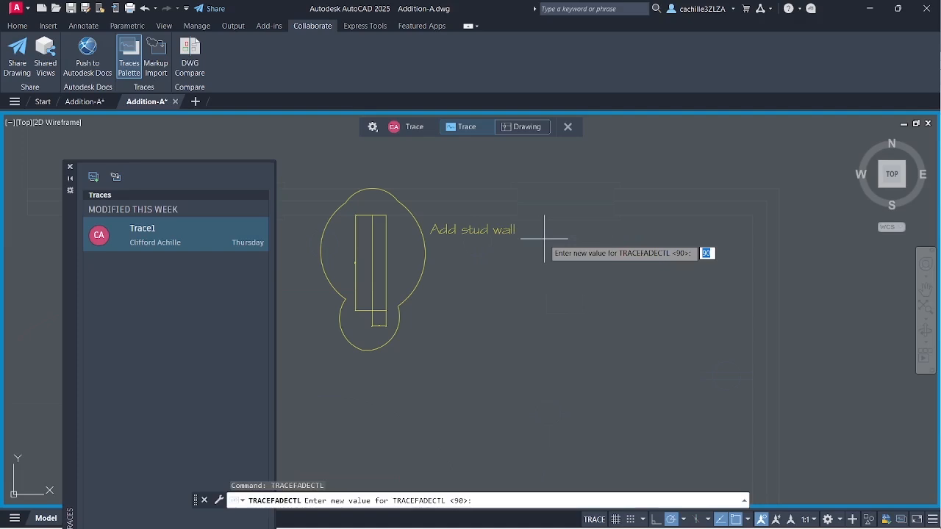
{"action": "type", "text": "10"}
{"action": "key", "text": "Return"}
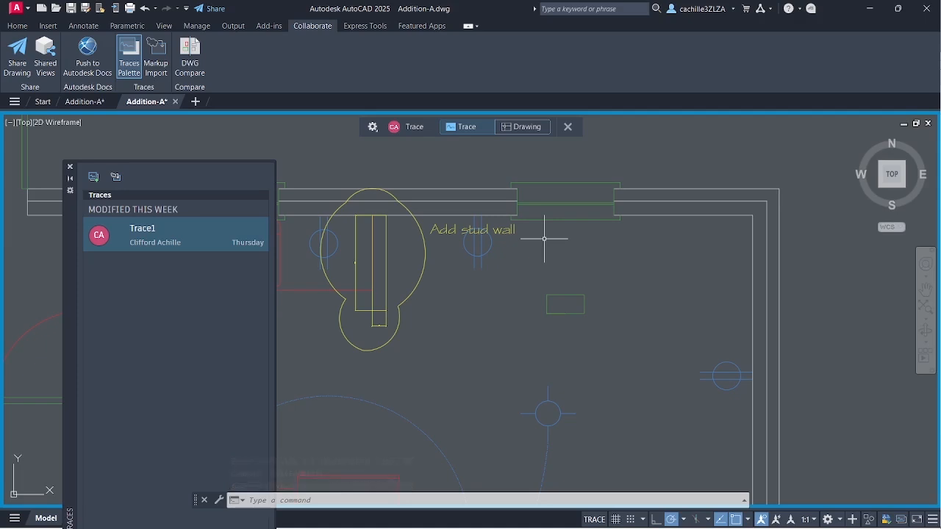
Close the open trace and start closing the Addition-A drawing.
{"action": "left_click", "coordinate": [568, 128]}
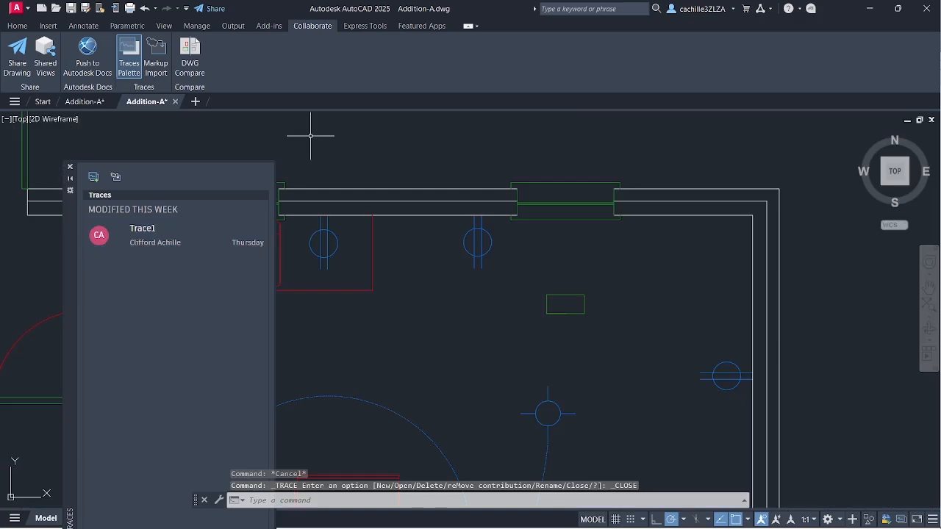
{"action": "left_click", "coordinate": [175, 101]}
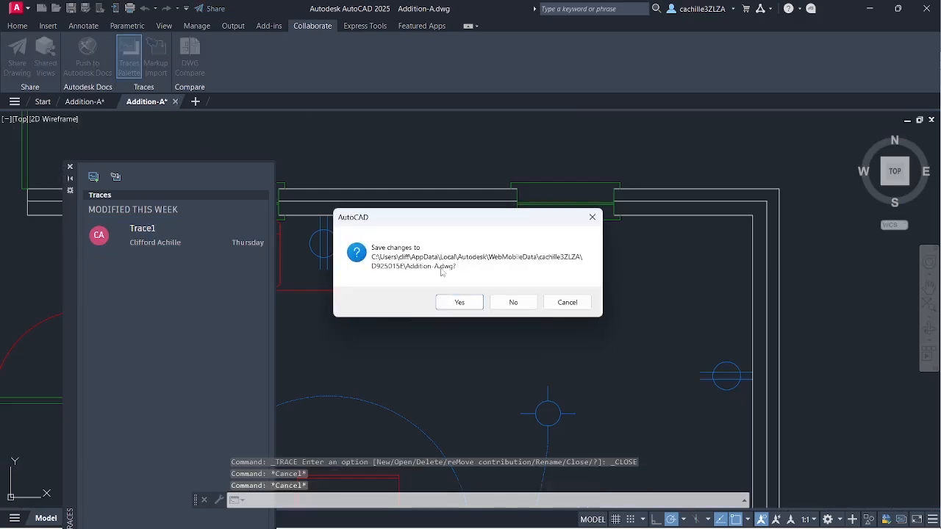